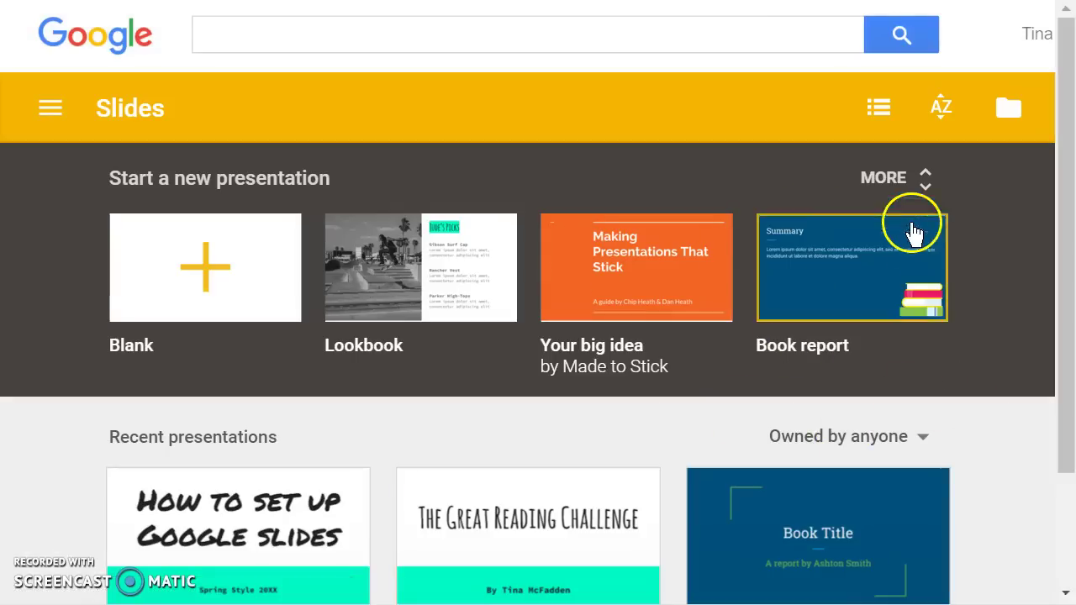
# Expand the template gallery and create a new presentation from the Lookbook template.
pyautogui.click(922, 183)
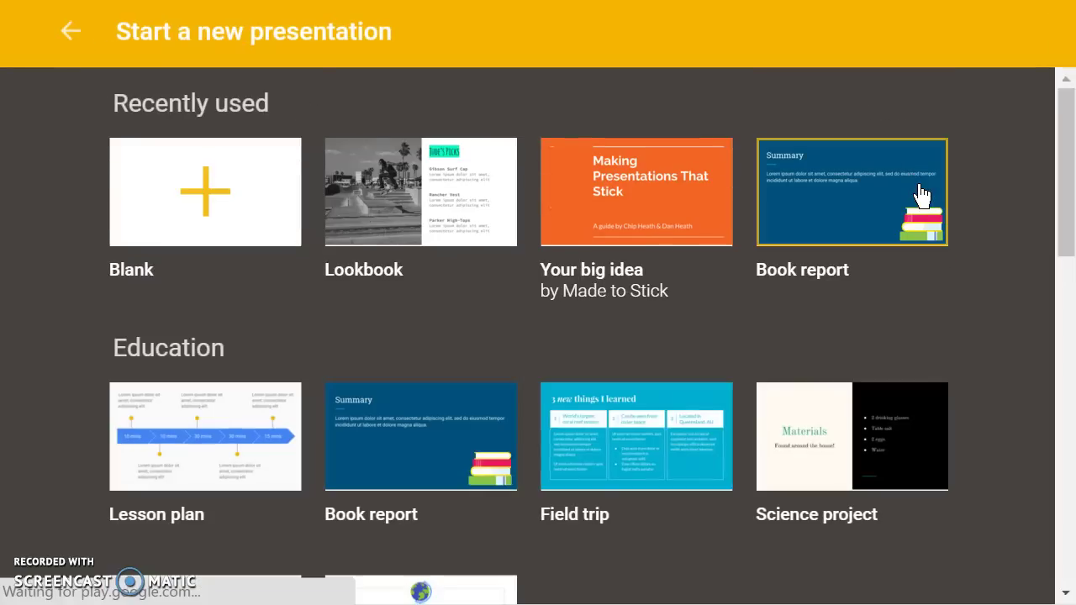
pyautogui.moveTo(1061, 200); pyautogui.dragTo(1050, 533)
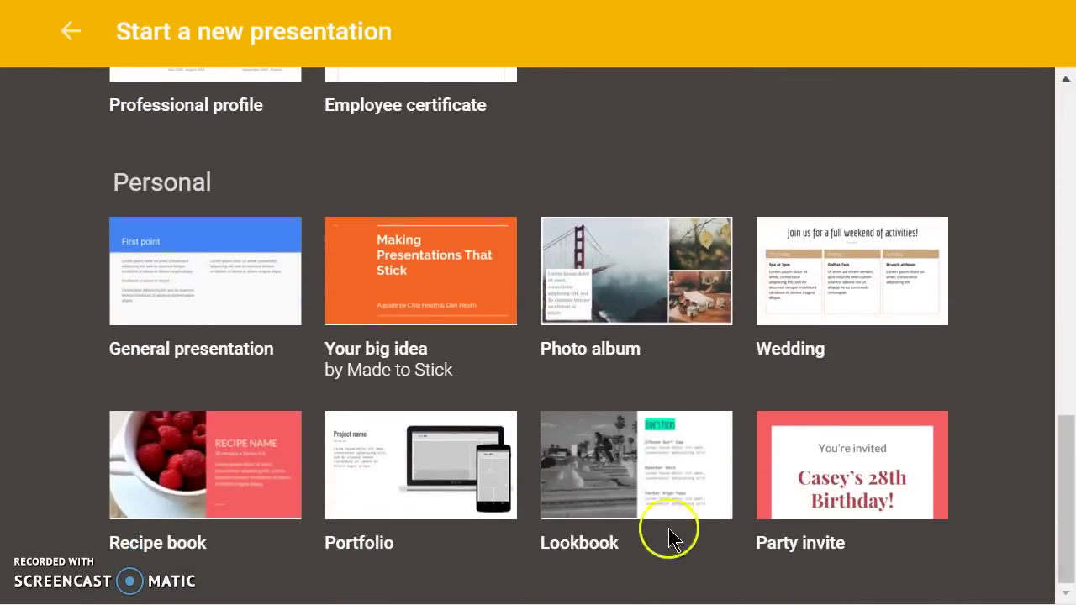
pyautogui.click(602, 497)
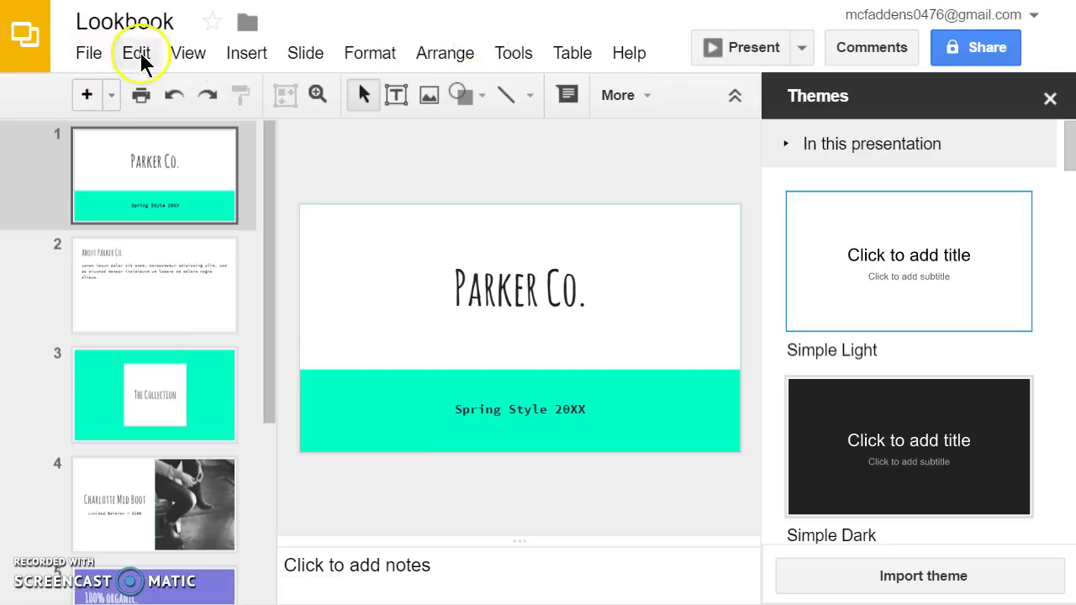
# Dismiss the Insert menu and close the Themes panel to show the Parker Co. title slide.
pyautogui.click(248, 55)
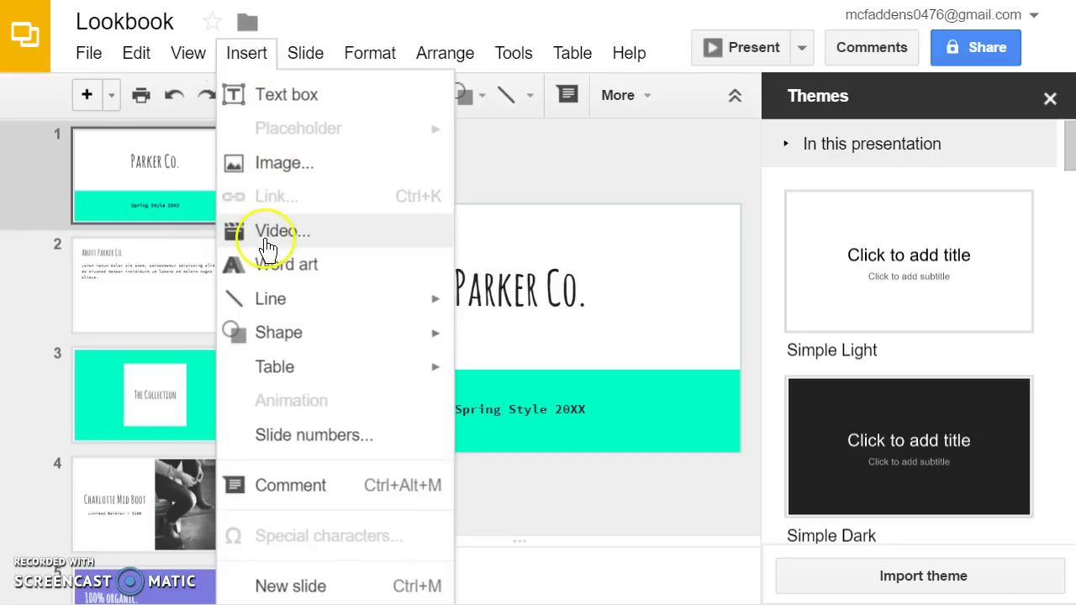
pyautogui.click(306, 60)
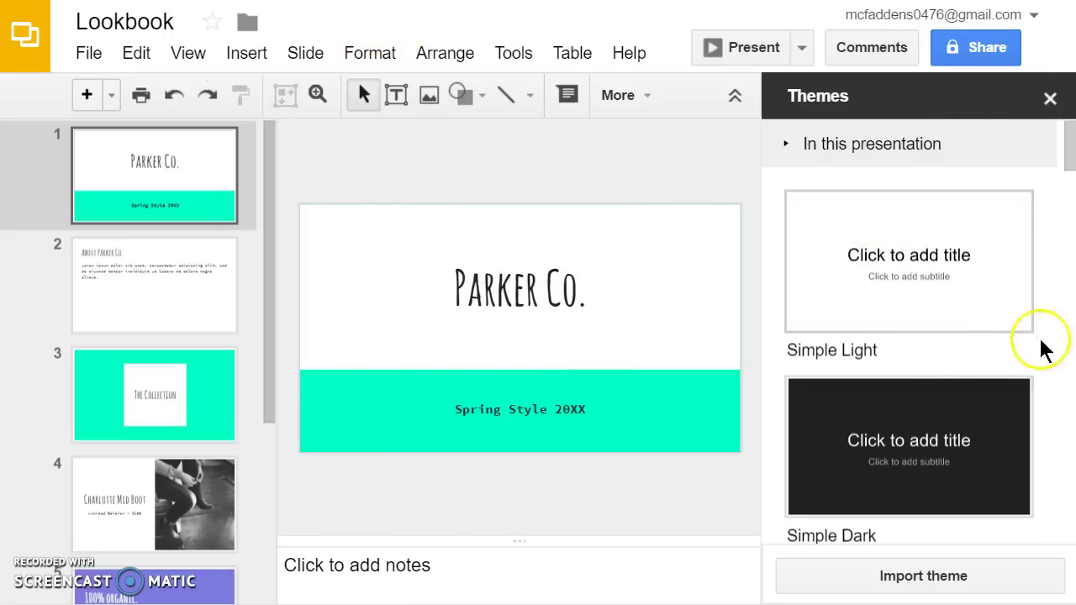
pyautogui.click(1069, 308)
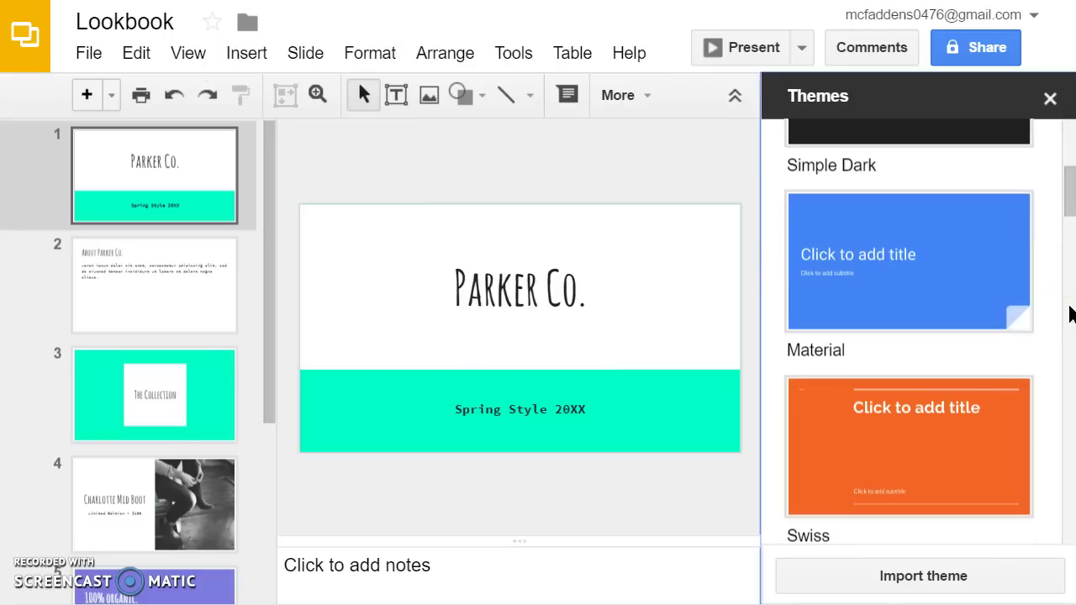
pyautogui.click(1069, 307)
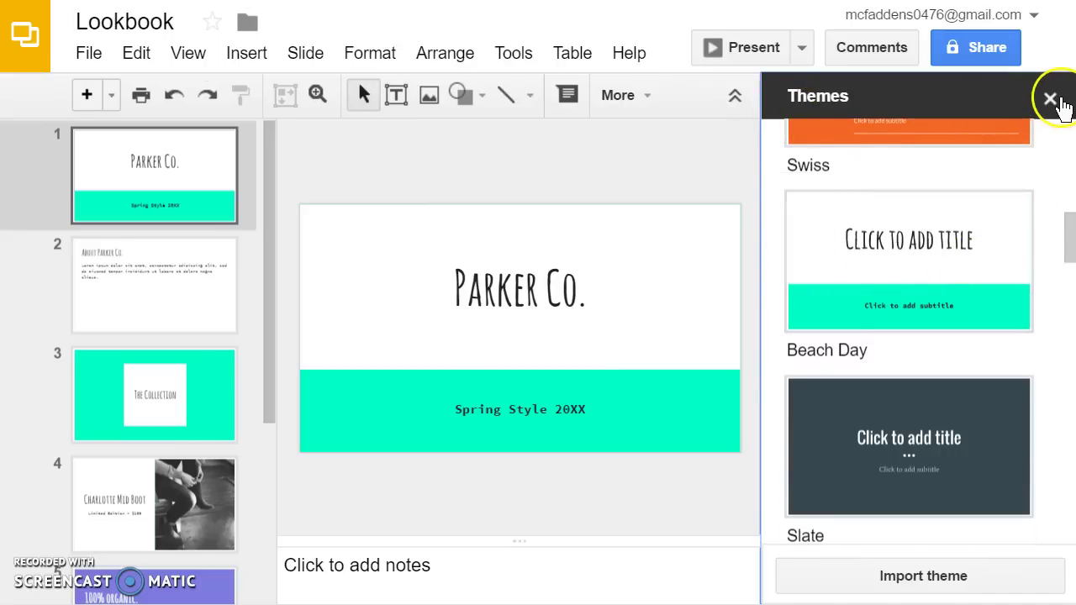
pyautogui.click(1051, 101)
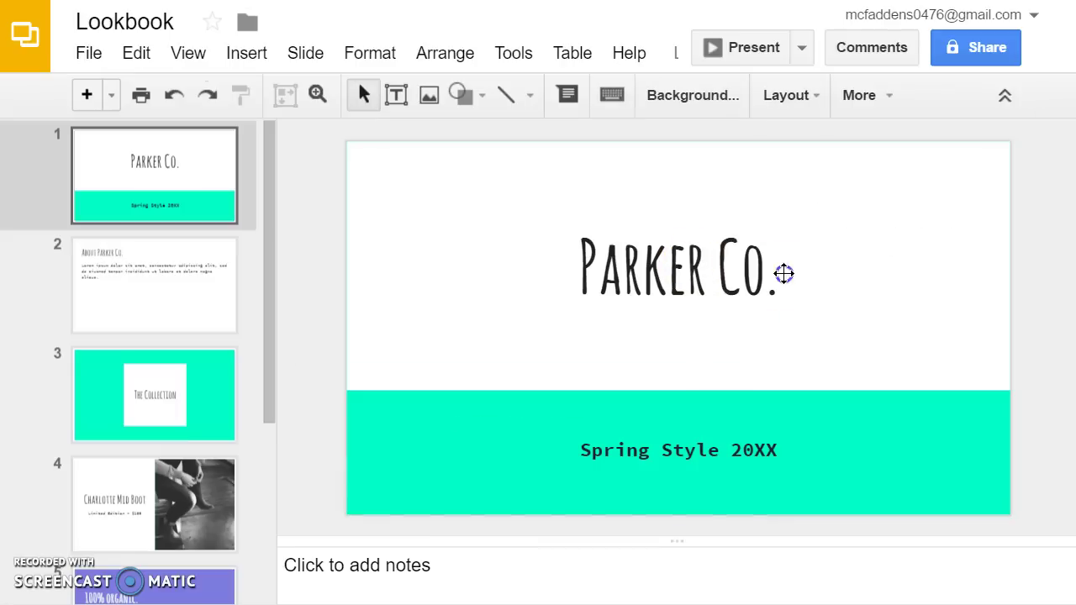
# Replace the Parker Co. title with 'How to use Google slides'.
pyautogui.click(787, 281)
pyautogui.moveTo(768, 271); pyautogui.dragTo(558, 264)
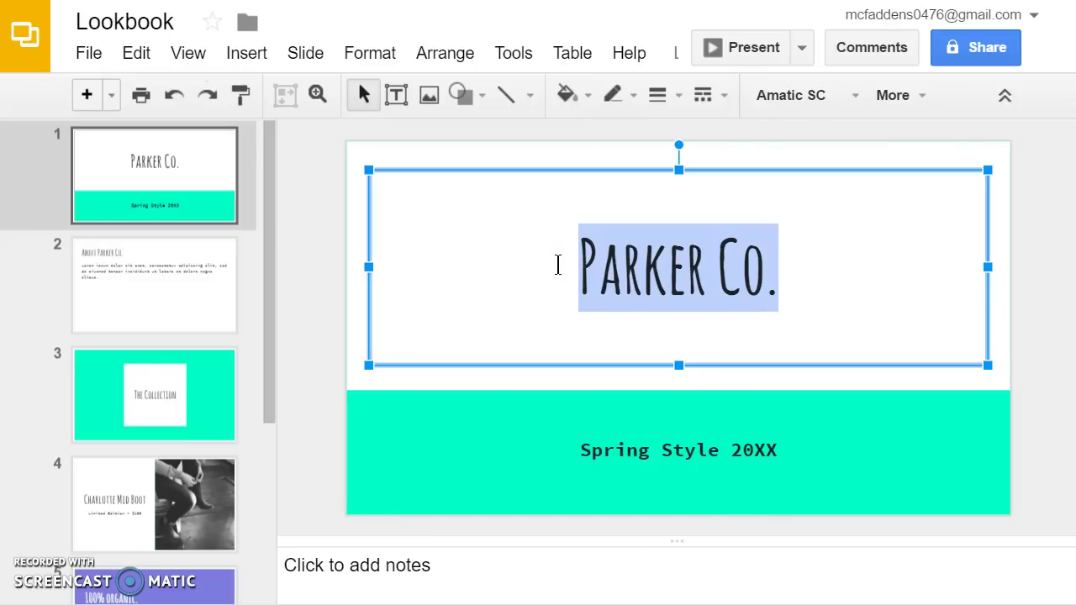
pyautogui.press('BackSpace')
pyautogui.write('How to ')
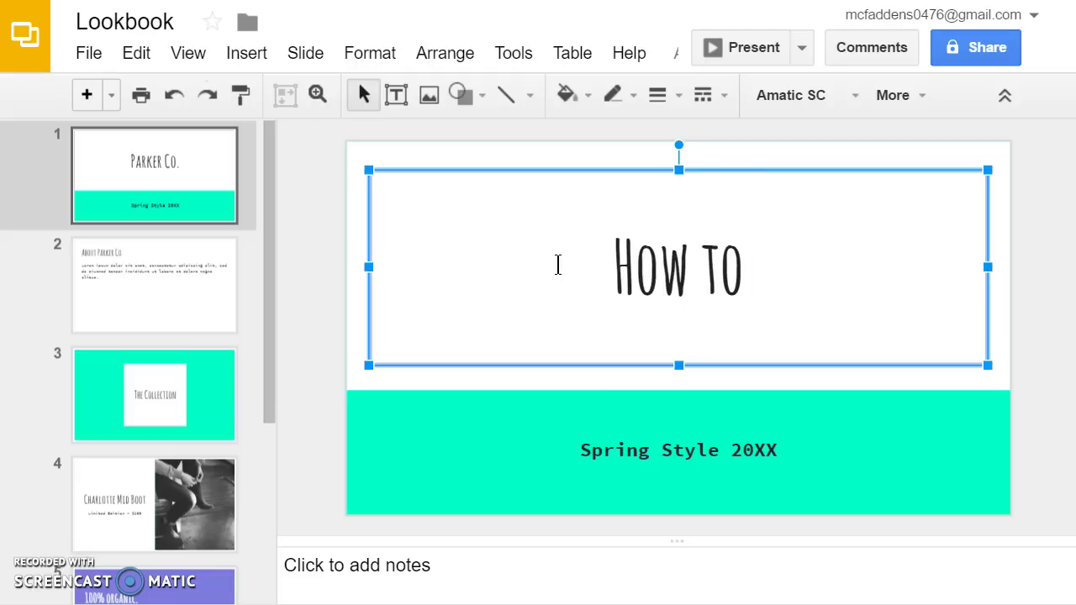
pyautogui.write('use Goog')
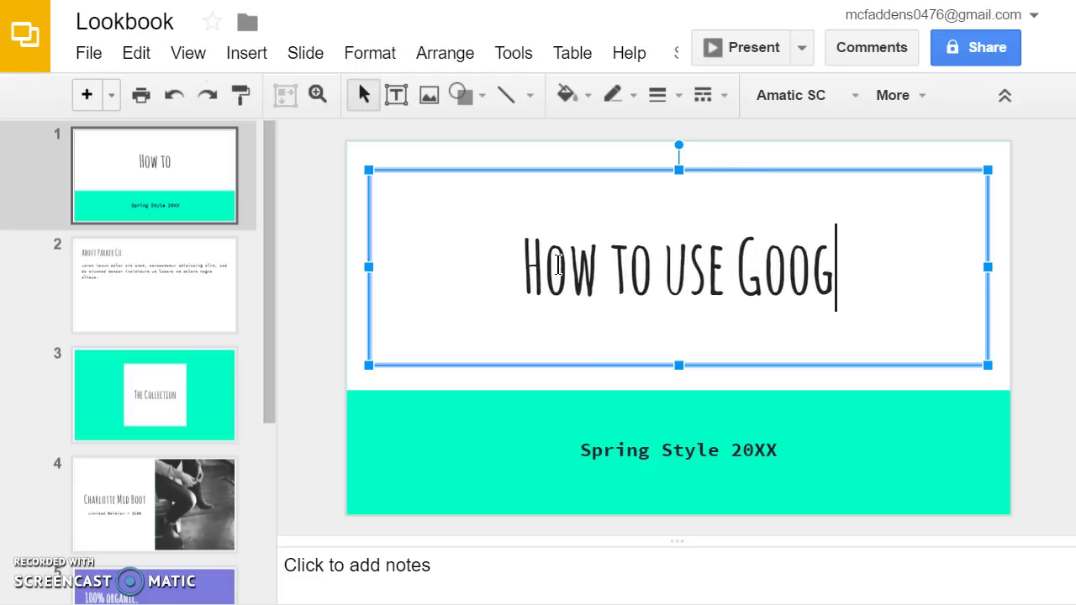
pyautogui.write('le sli')
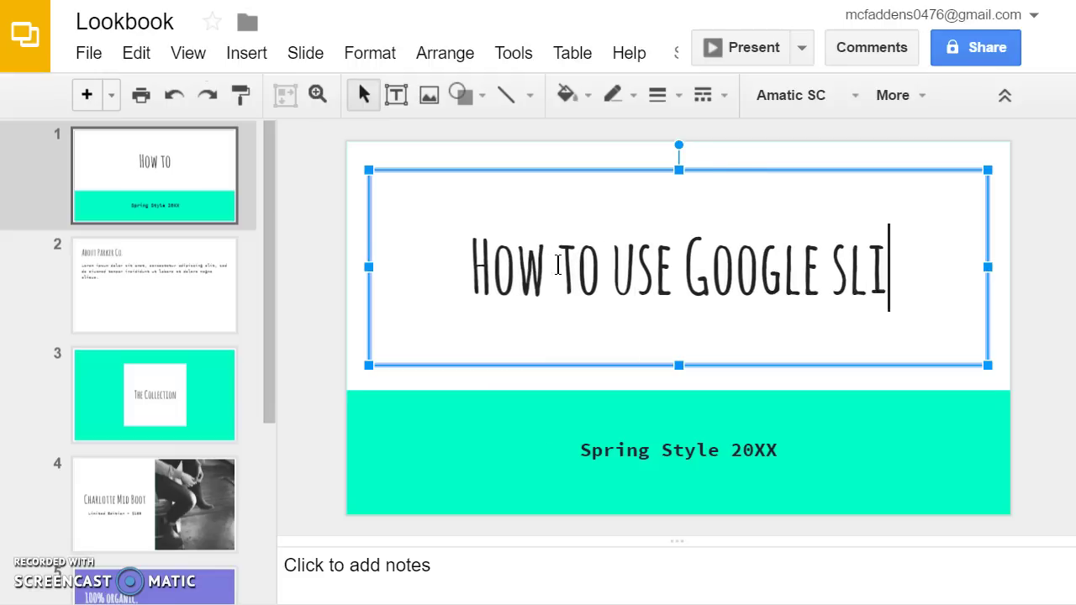
pyautogui.write('des')
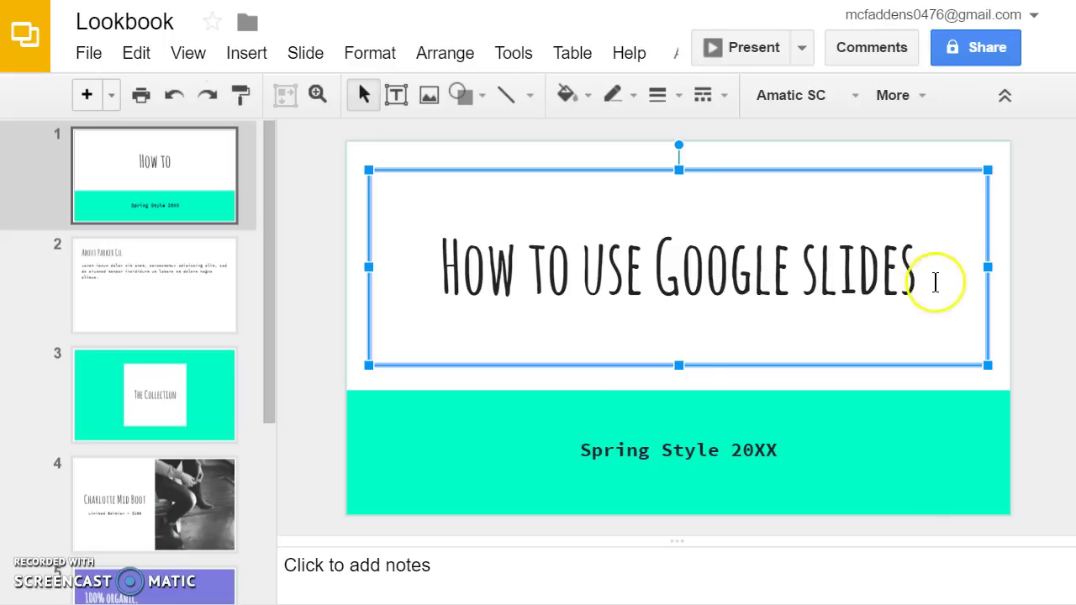
# Set the title to Permanent Marker at size 48 and replace the subtitle with a 'By' author byline.
pyautogui.moveTo(930, 280); pyautogui.dragTo(450, 287)
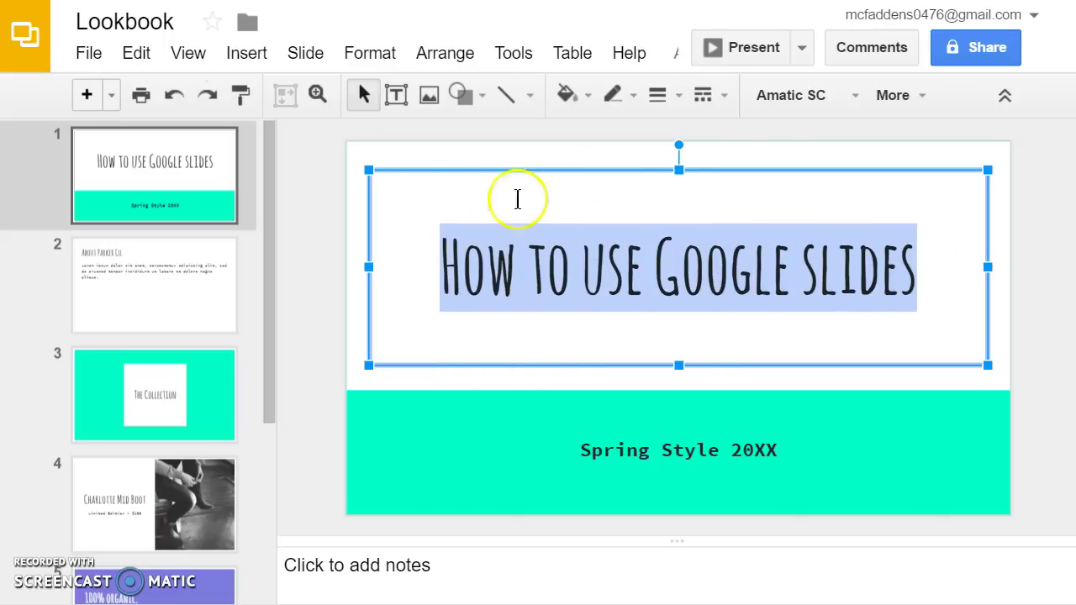
pyautogui.click(809, 99)
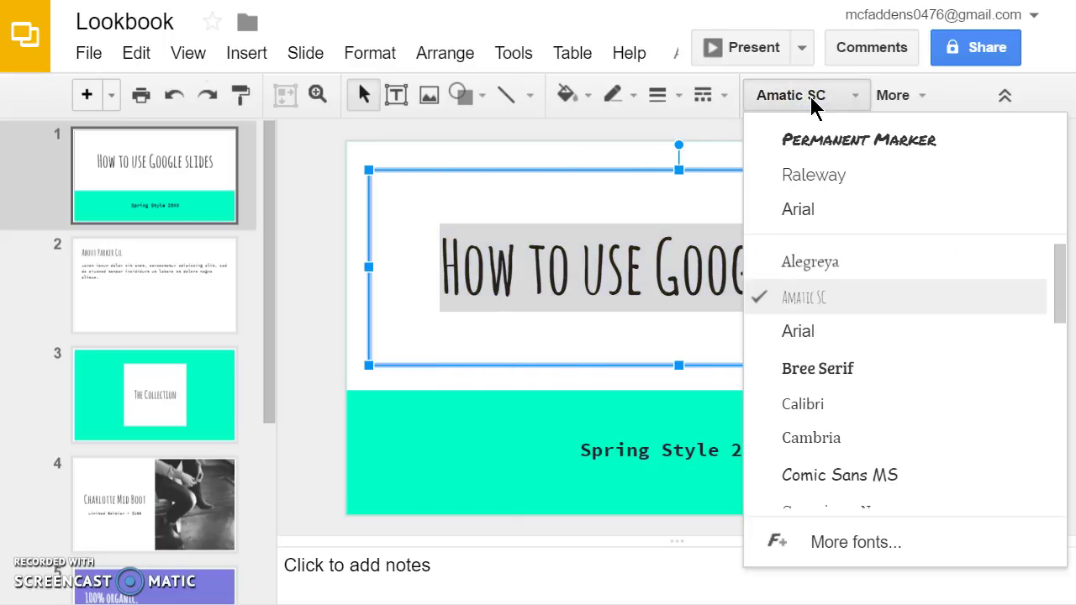
pyautogui.click(830, 143)
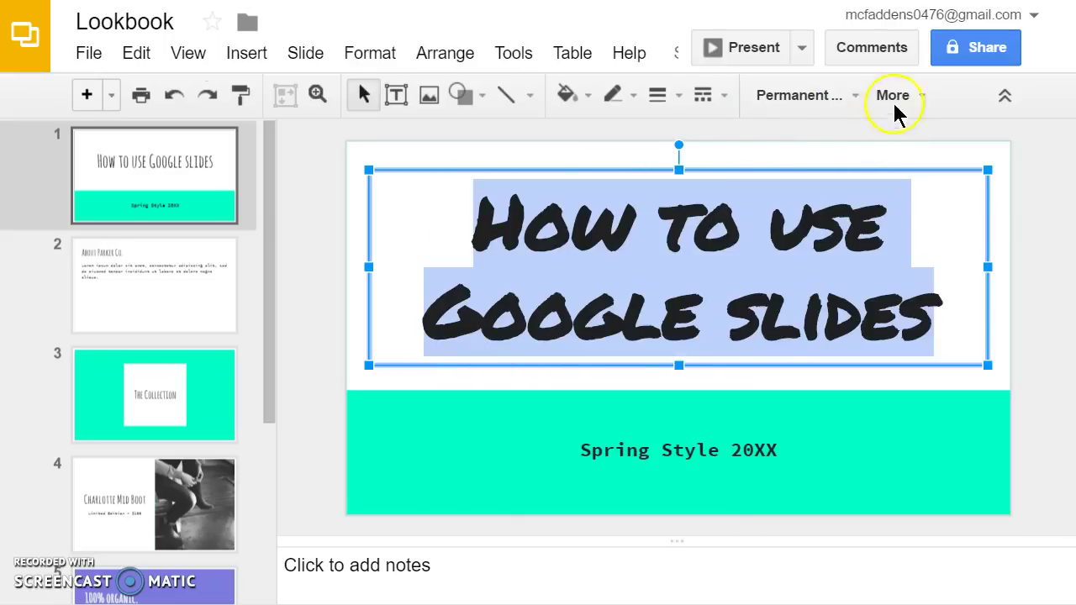
pyautogui.click(930, 95)
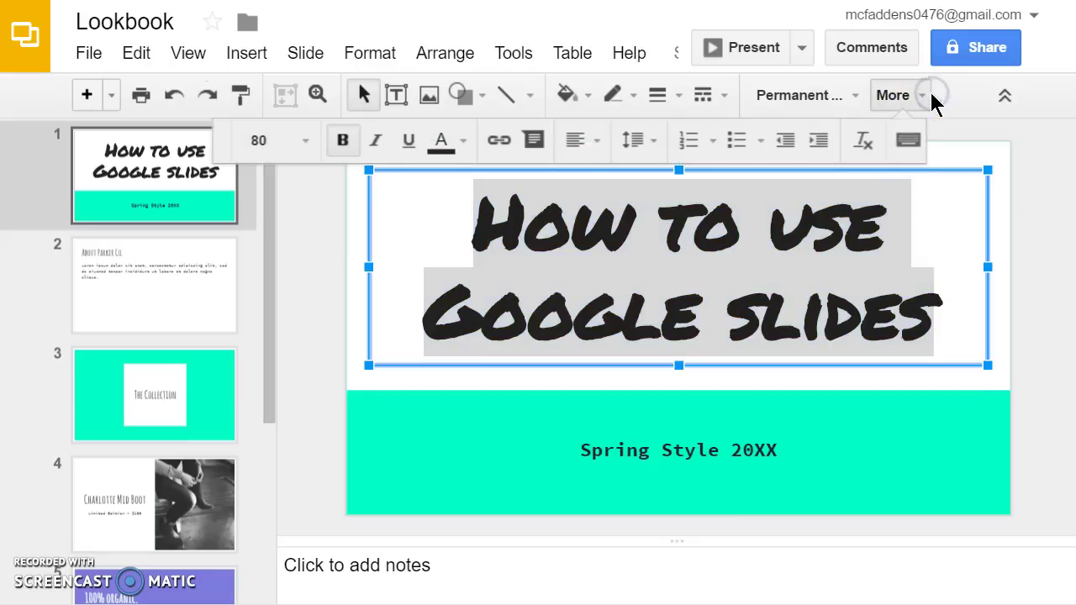
pyautogui.click(311, 141)
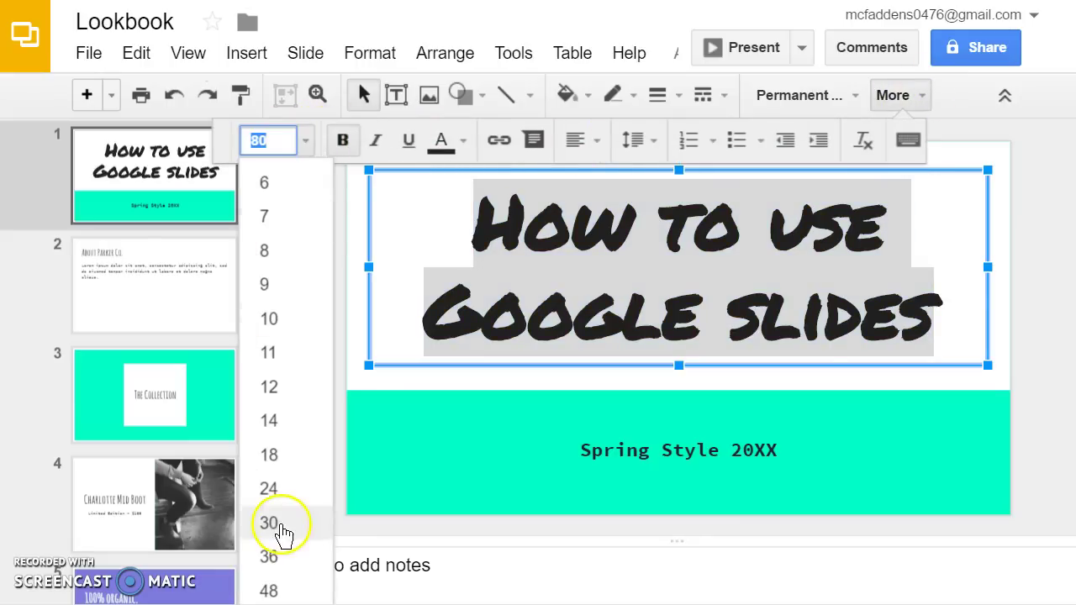
pyautogui.click(273, 591)
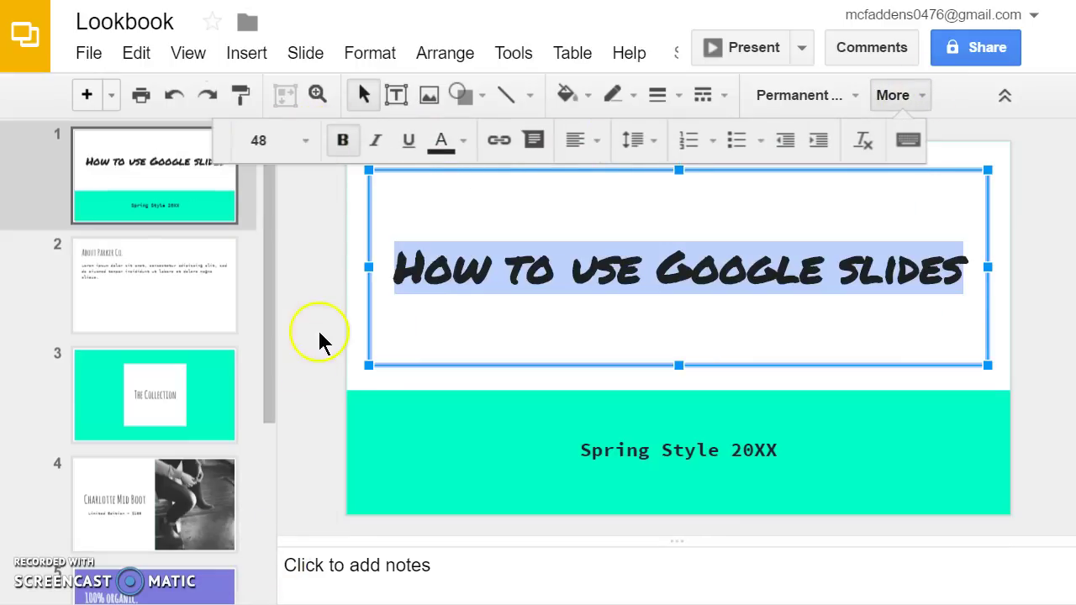
pyautogui.click(303, 142)
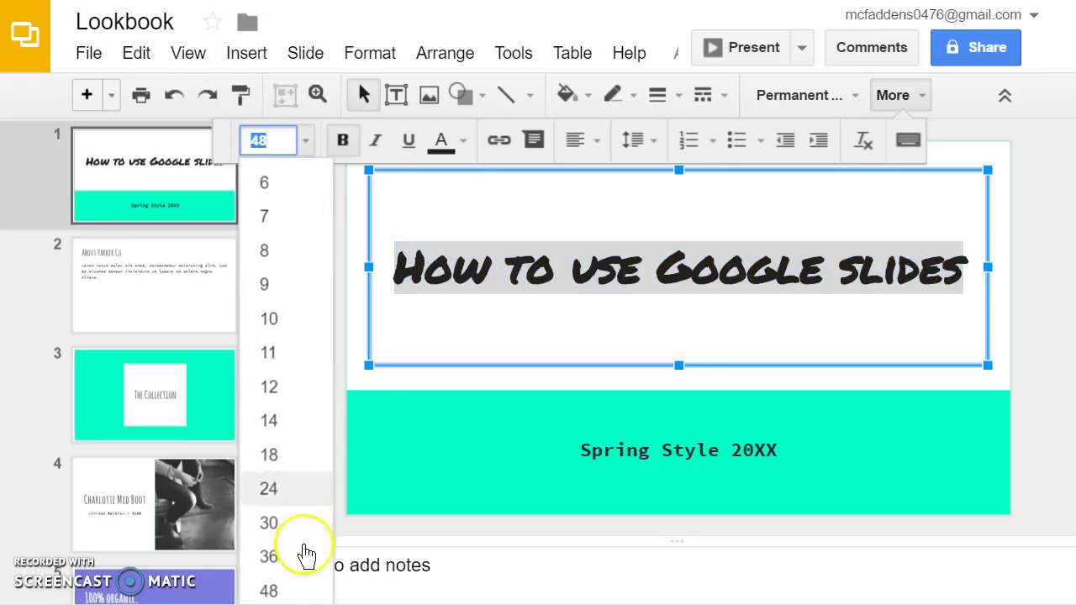
pyautogui.click(304, 591)
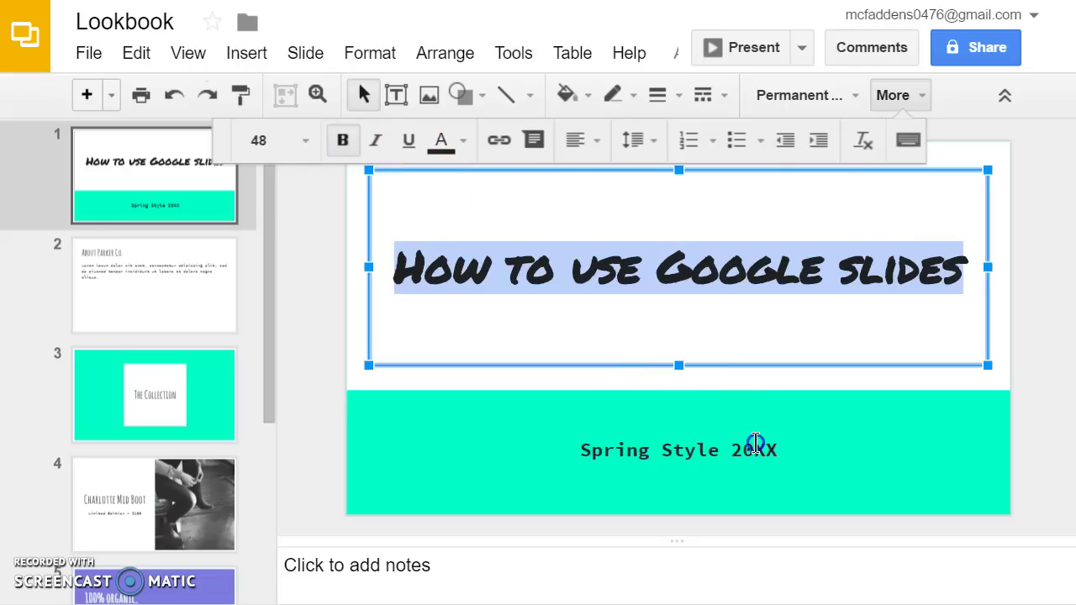
pyautogui.moveTo(790, 448); pyautogui.dragTo(557, 464)
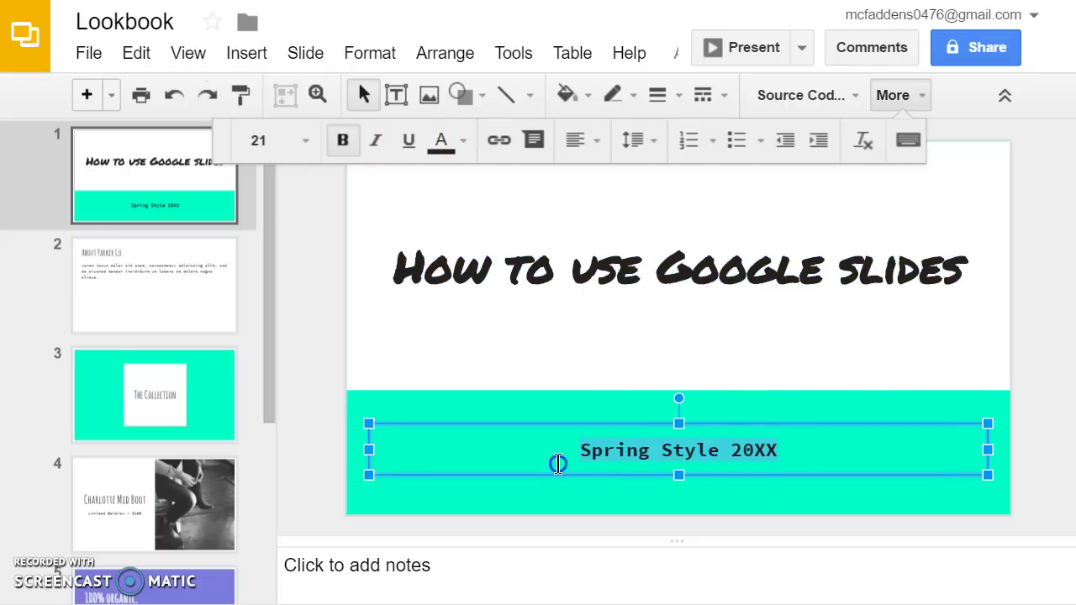
pyautogui.write('By Ti')
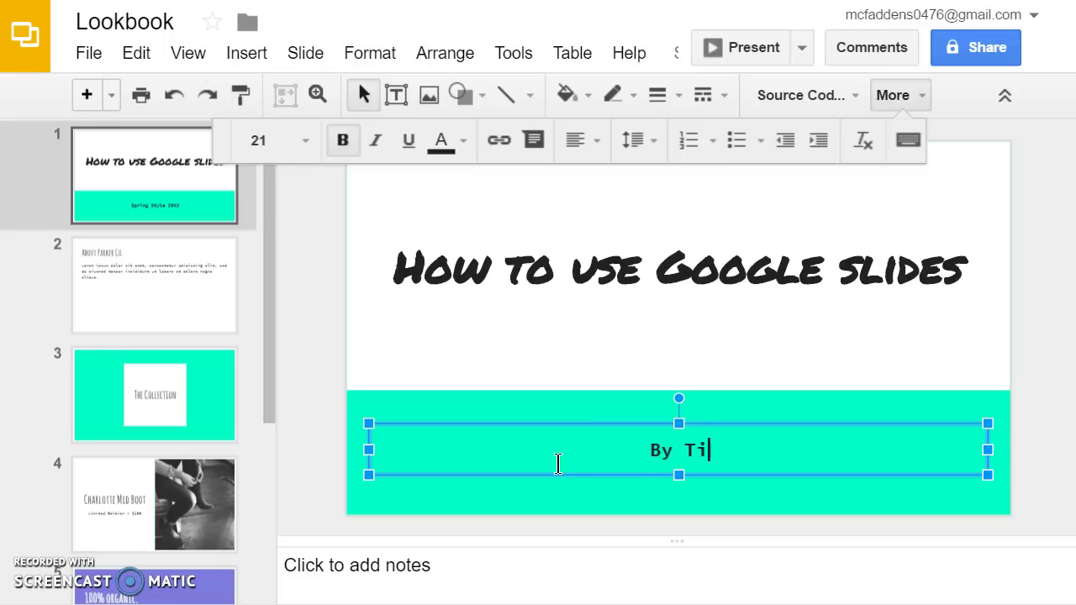
pyautogui.write('na')
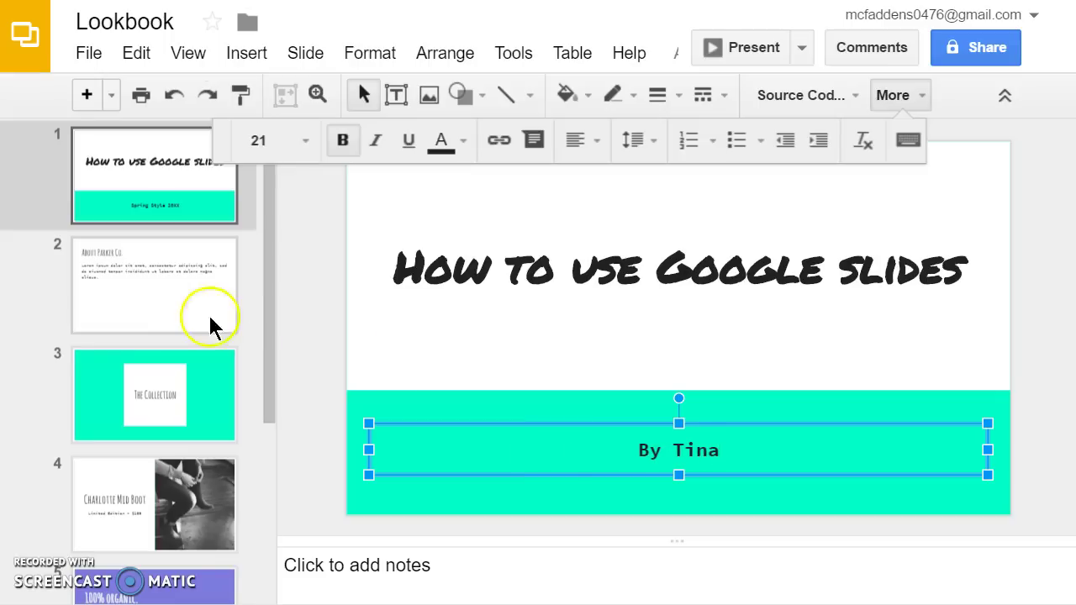
# Delete the About Parker Co. slide (slide 2).
pyautogui.click(184, 309)
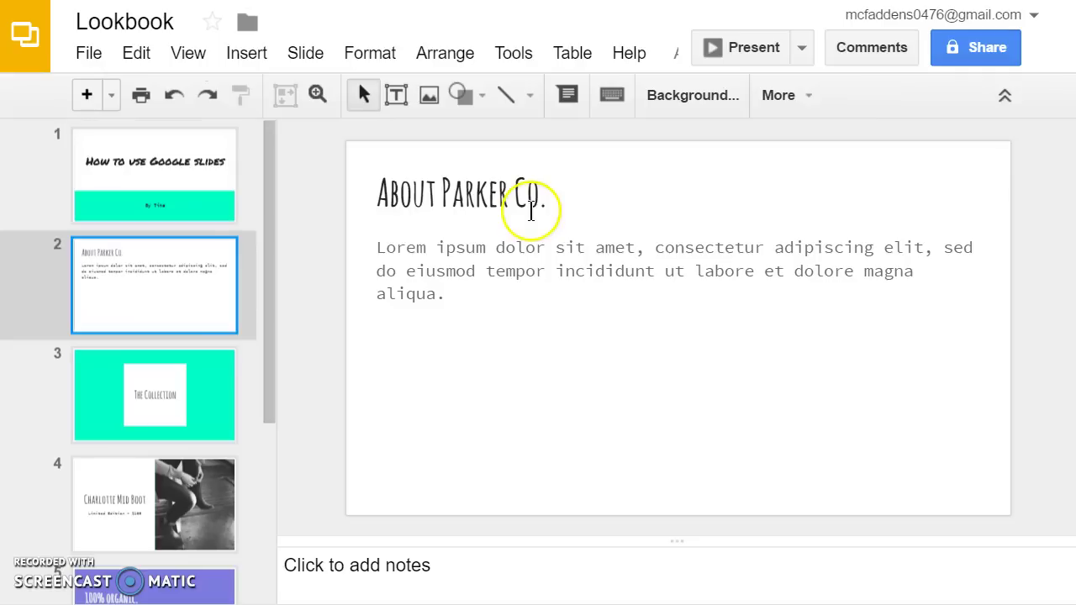
pyautogui.rightClick(162, 287)
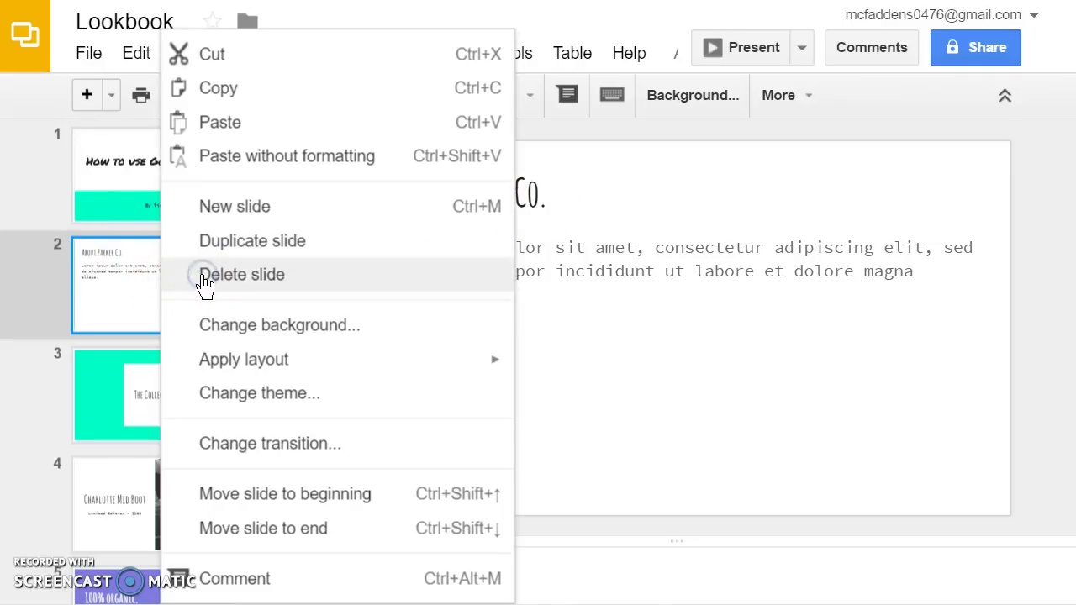
pyautogui.click(204, 284)
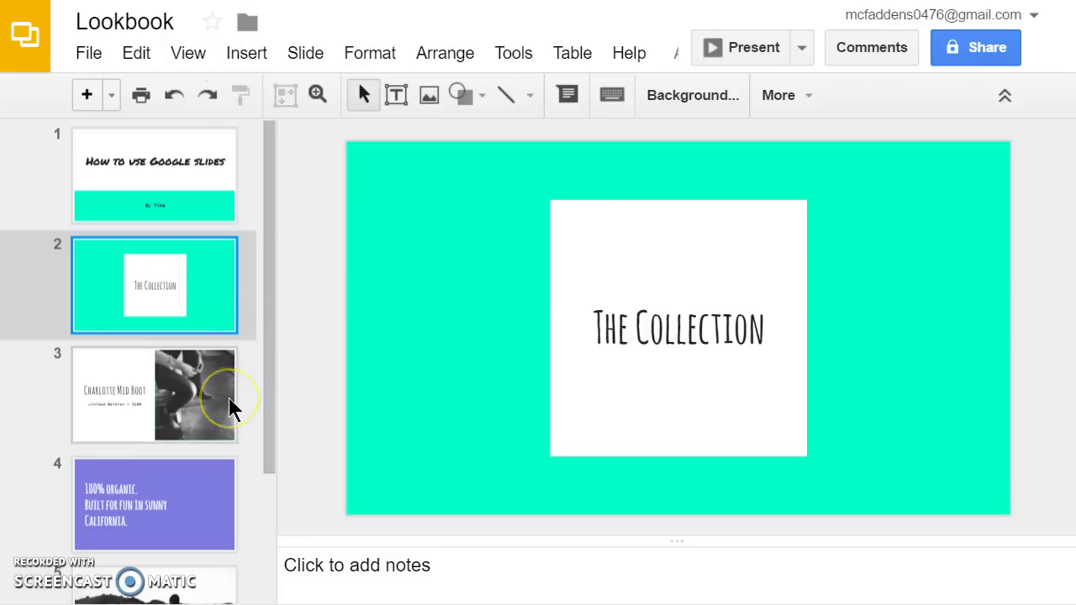
# Cut the boot photo from the Charlotte Mid Boot slide.
pyautogui.click(202, 426)
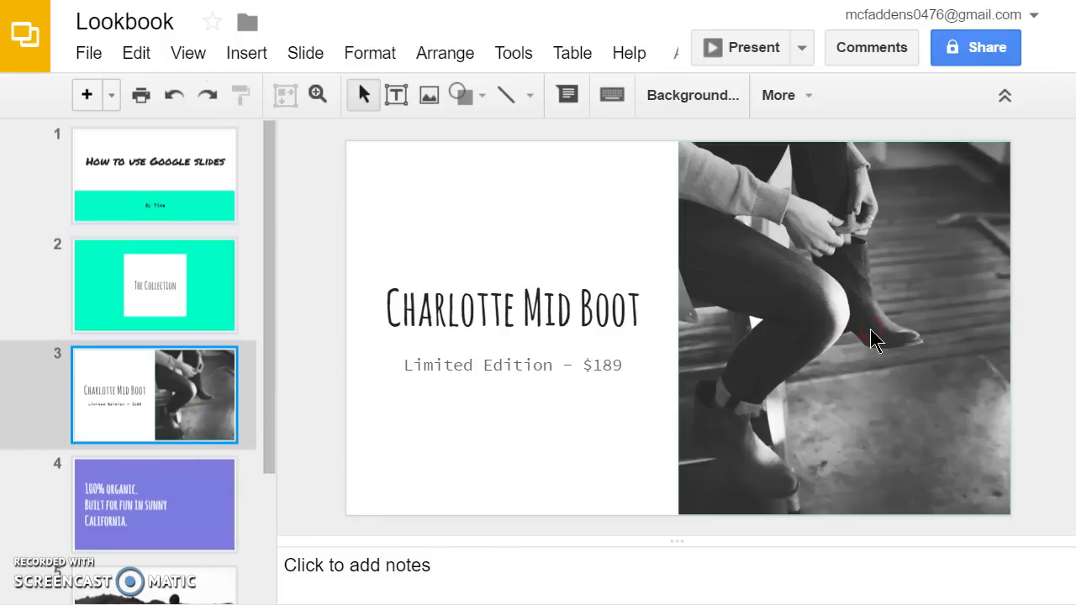
pyautogui.rightClick(870, 336)
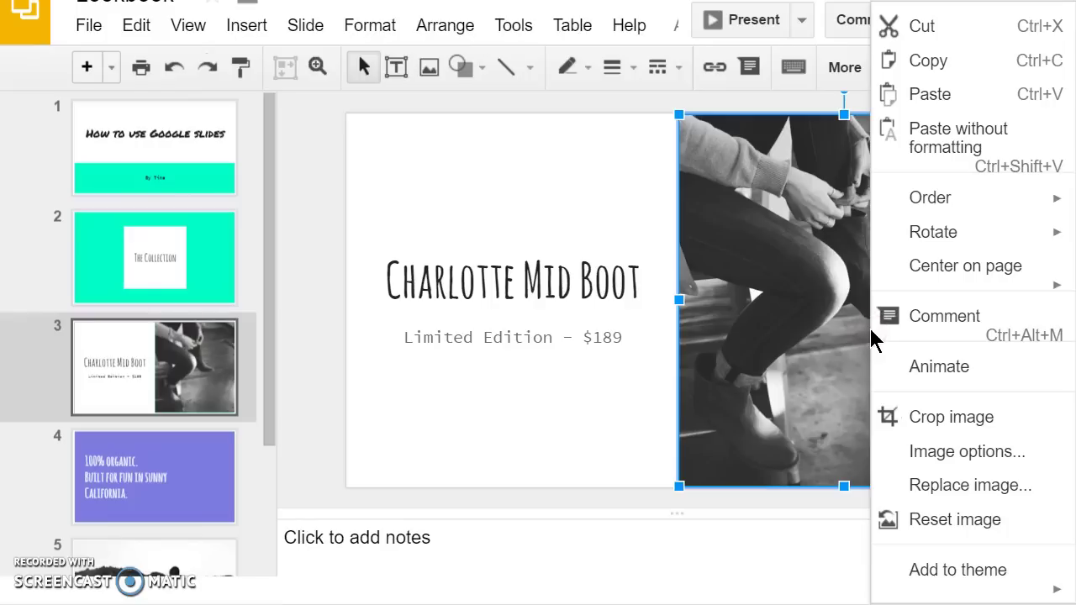
pyautogui.click(923, 26)
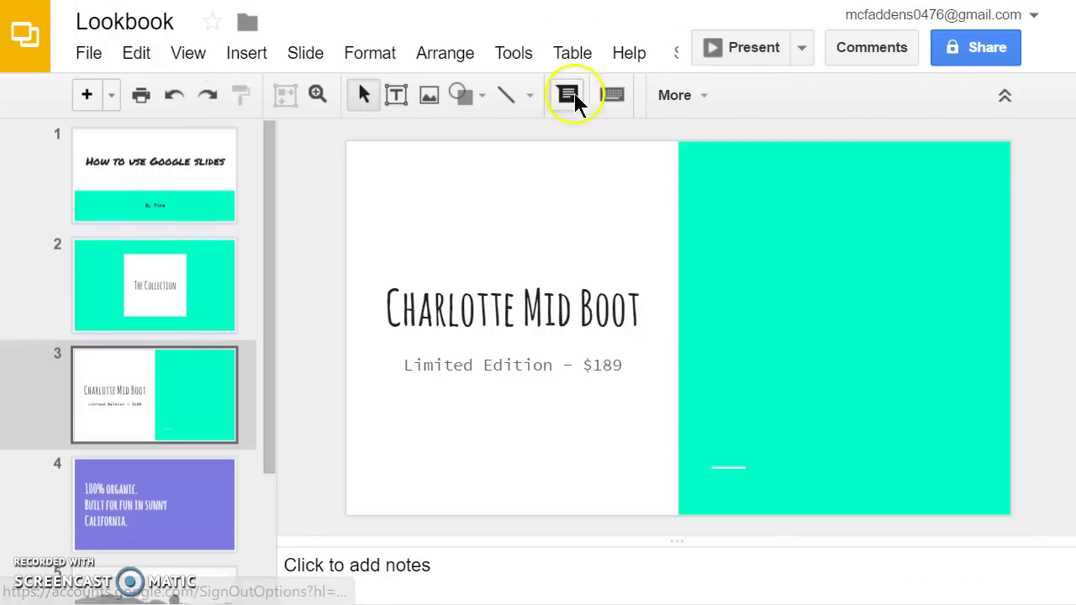
pyautogui.click(246, 55)
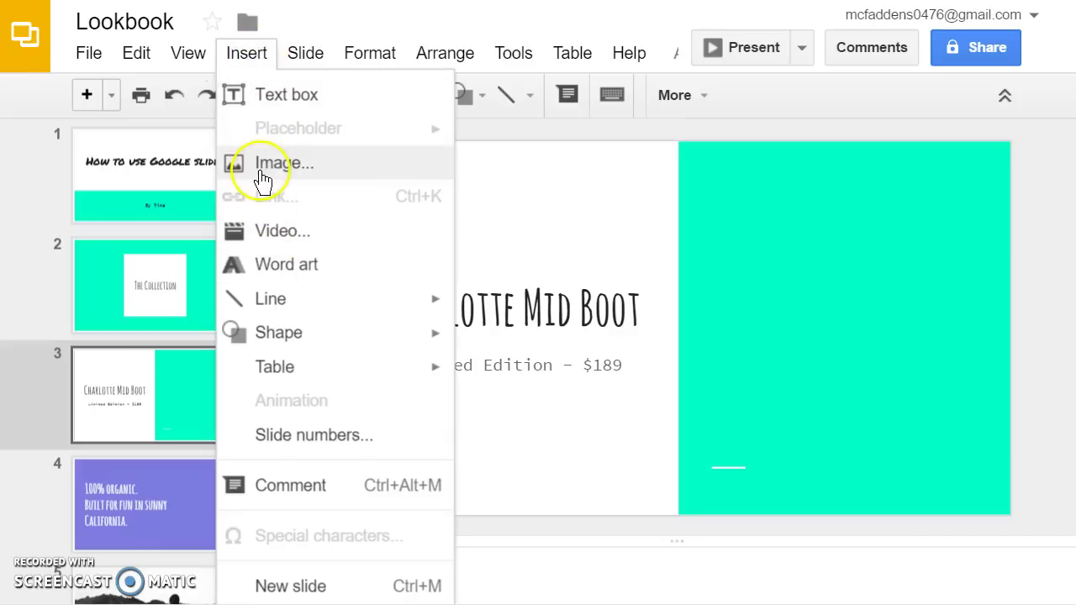
# Start inserting an image and switch to web image search.
pyautogui.click(263, 178)
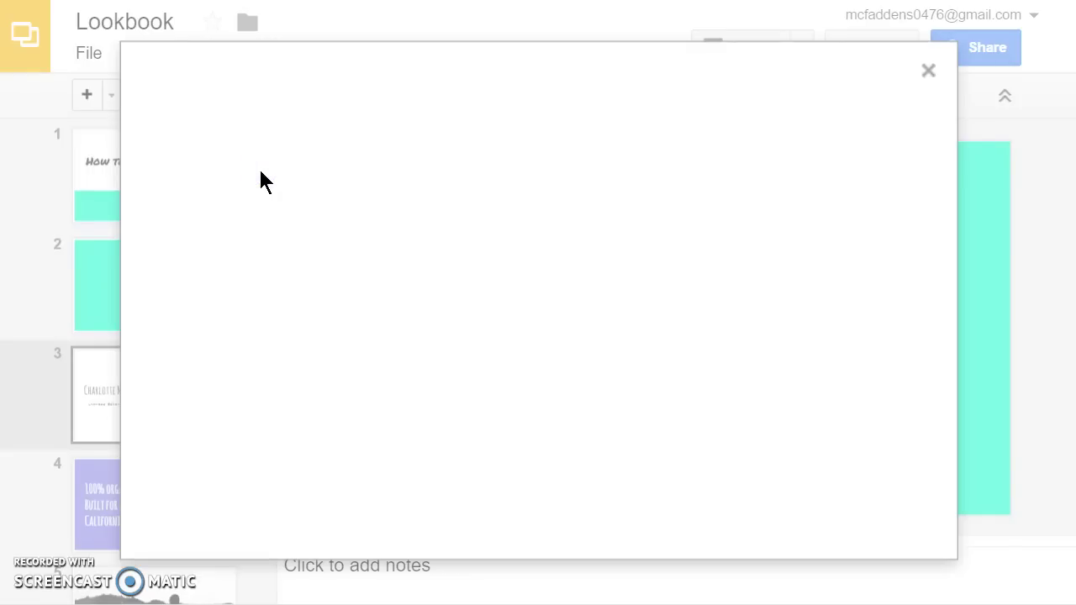
pyautogui.click(192, 159)
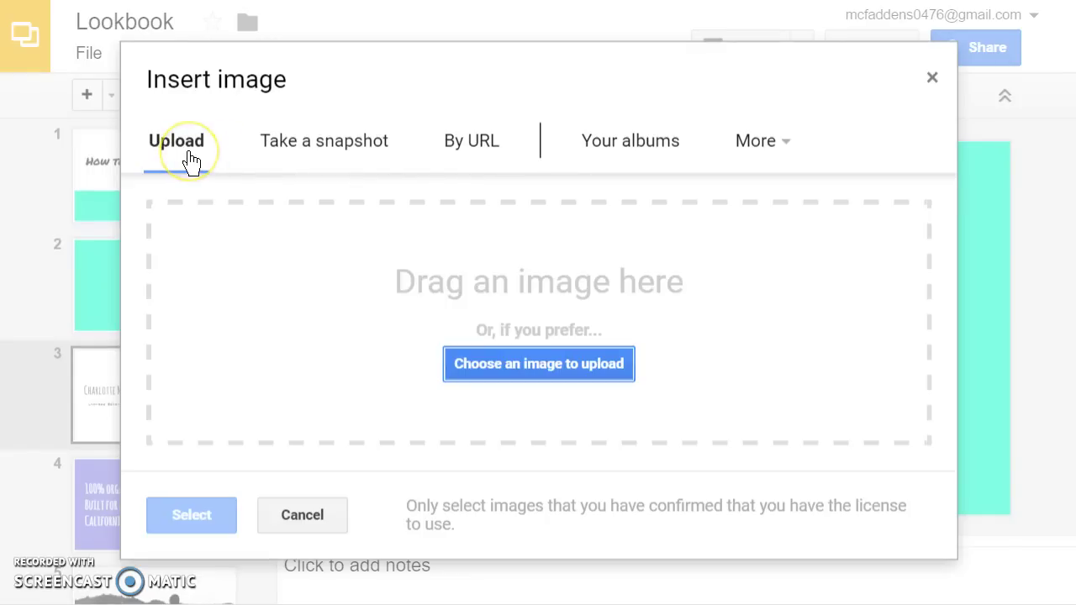
pyautogui.click(351, 153)
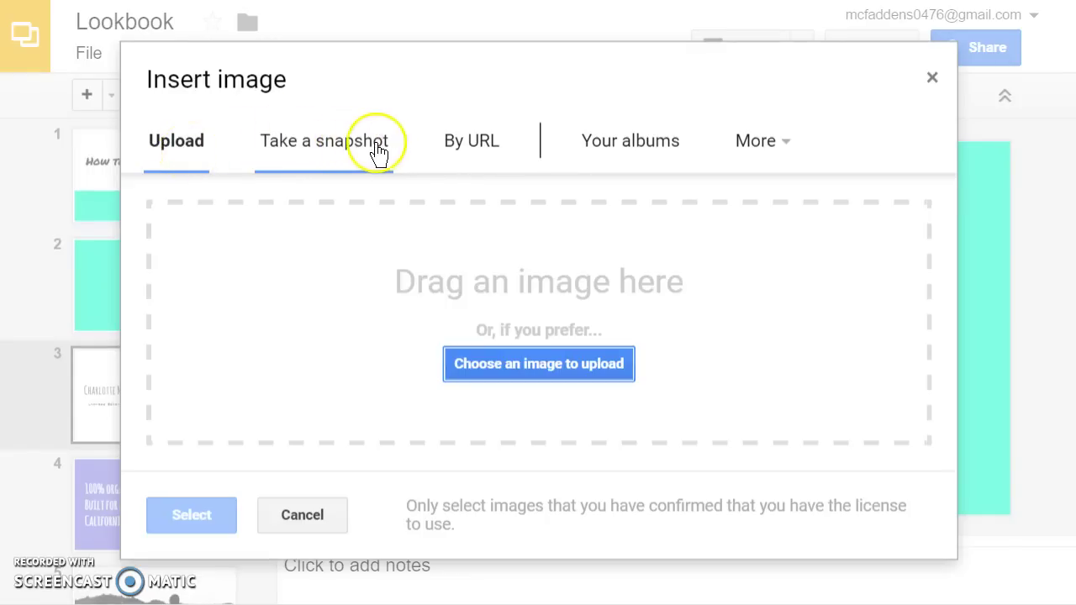
pyautogui.click(768, 141)
pyautogui.click(809, 250)
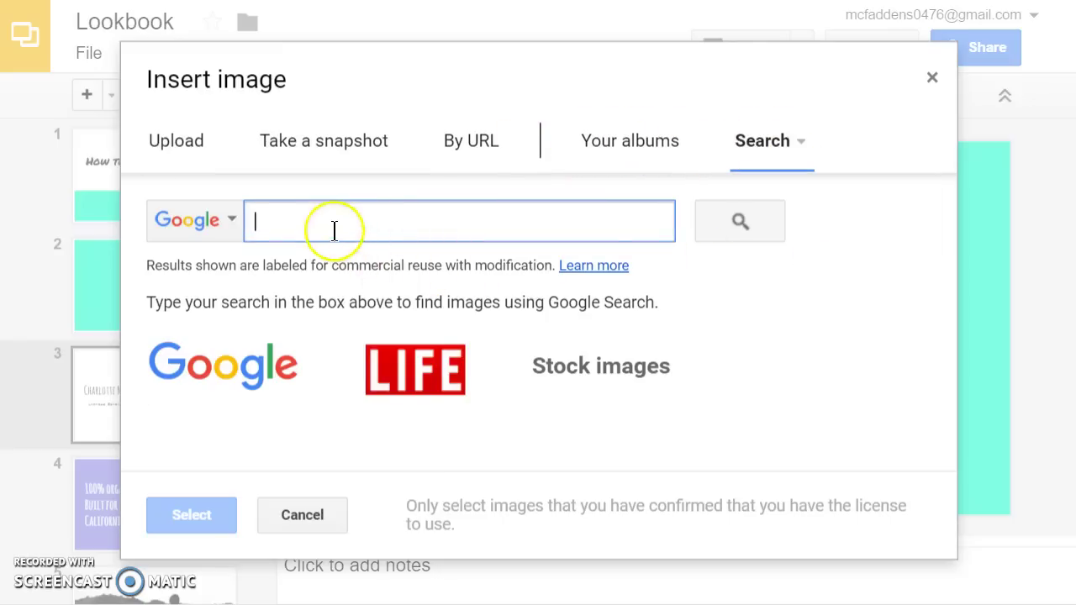
# Search for 'Books' and insert the heart-shaped open book photo.
pyautogui.write('Books')
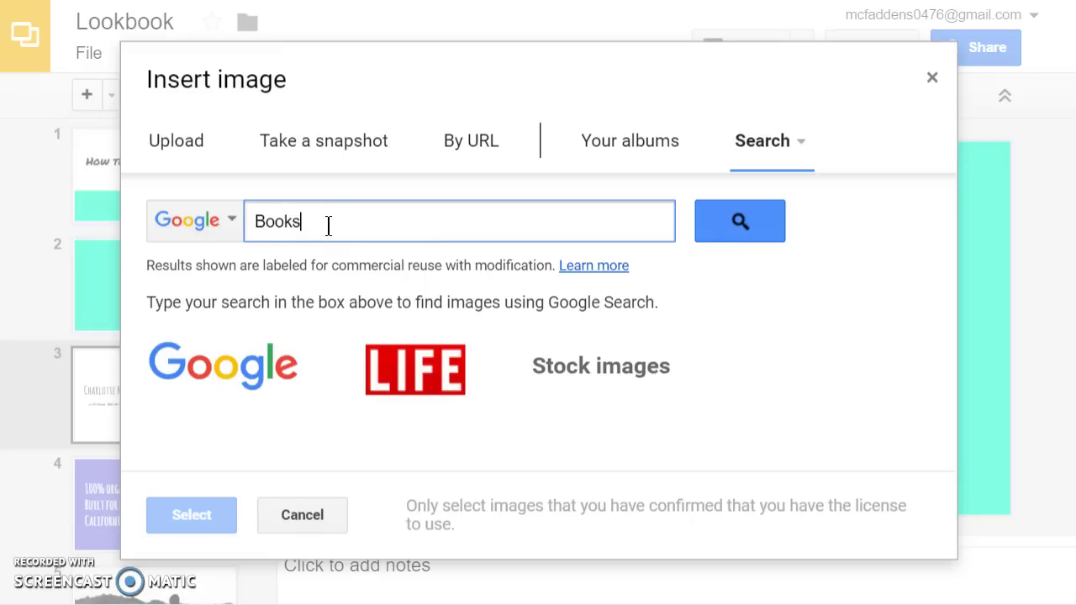
pyautogui.click(748, 228)
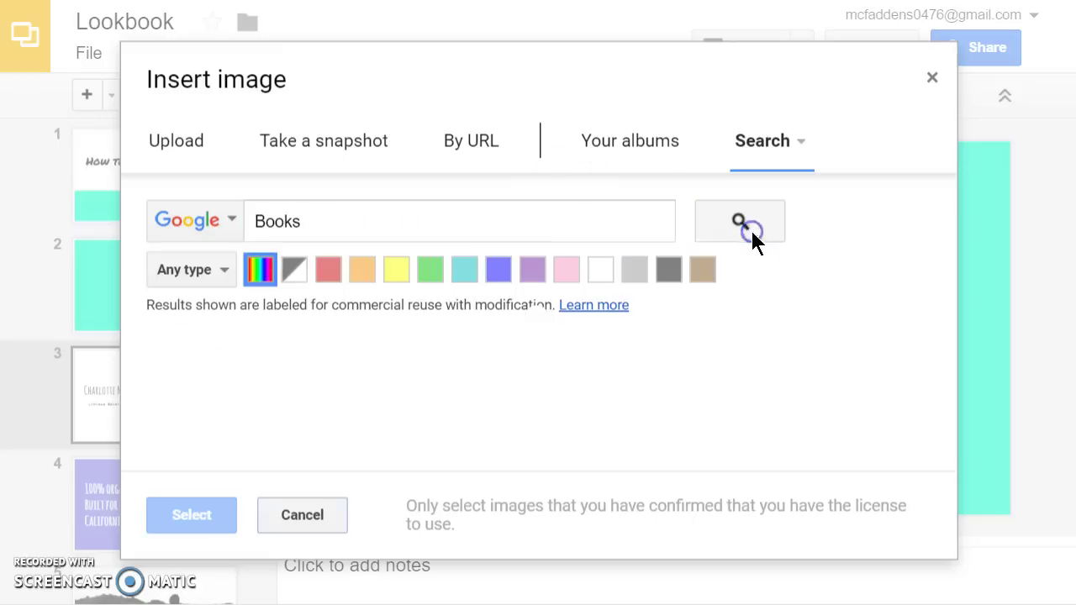
pyautogui.scroll(-1, 751, 229)
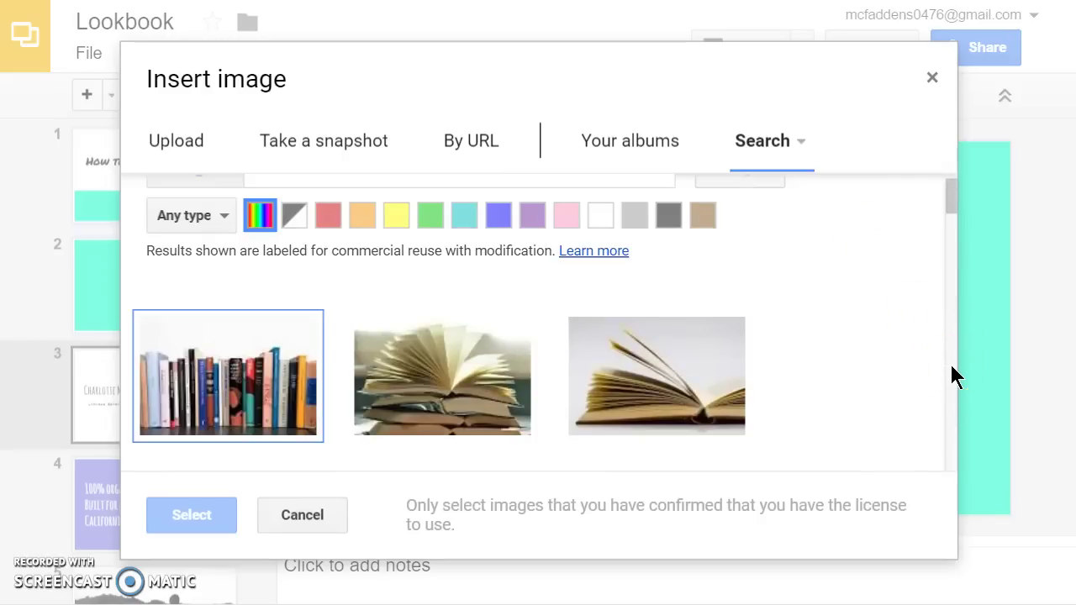
pyautogui.scroll(-5, 953, 367)
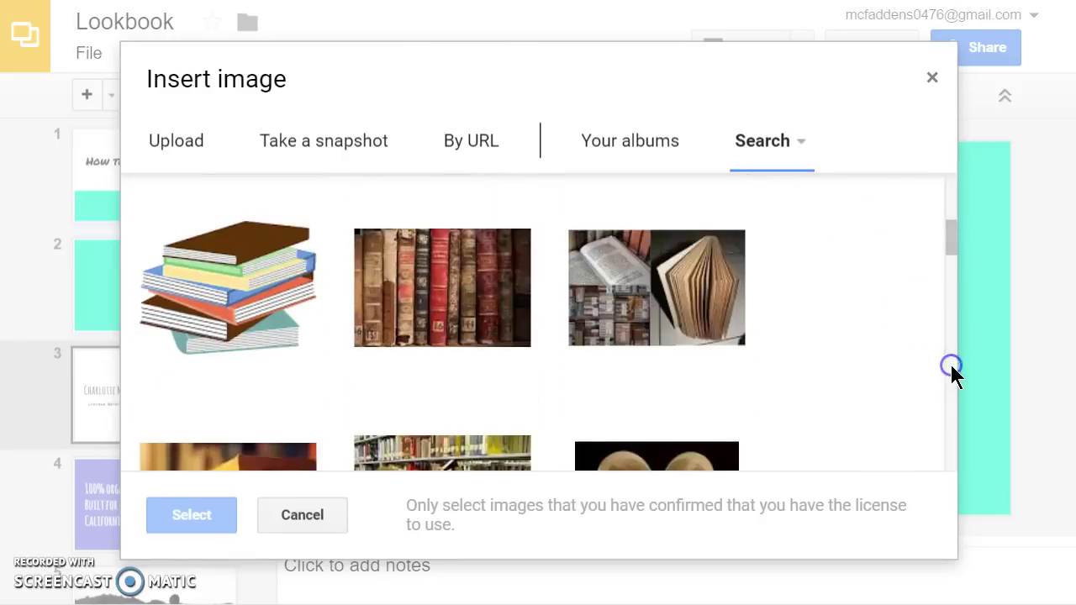
pyautogui.scroll(-3, 950, 367)
pyautogui.click(641, 237)
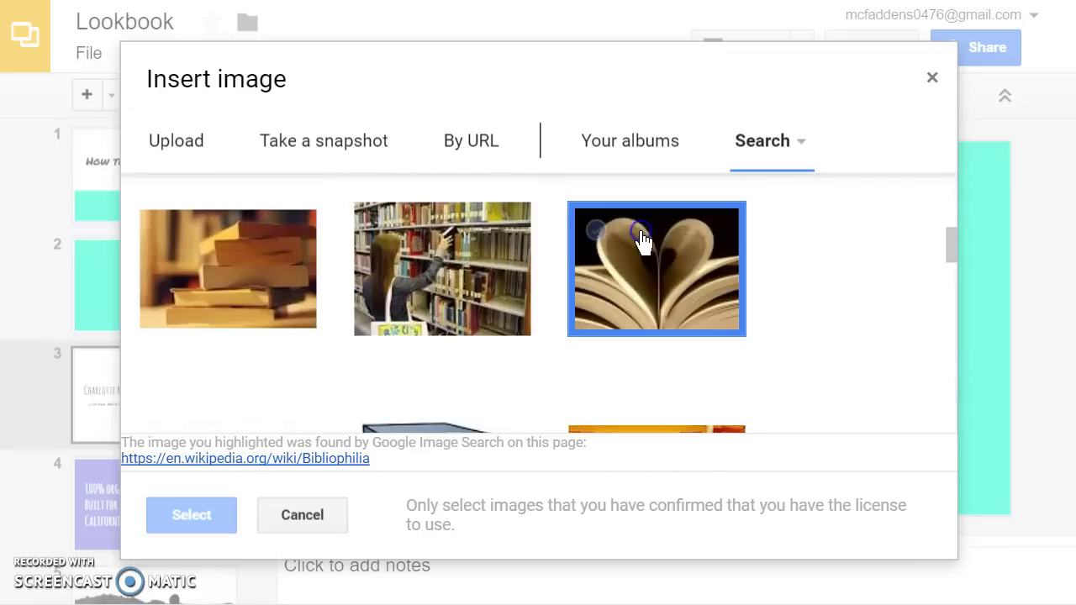
pyautogui.click(188, 512)
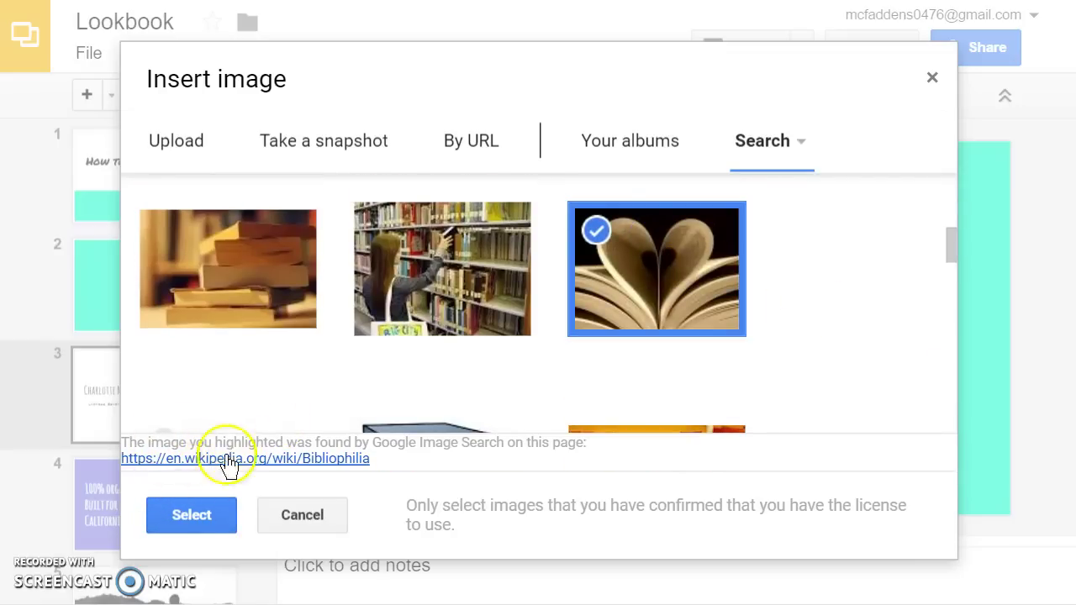
pyautogui.click(192, 512)
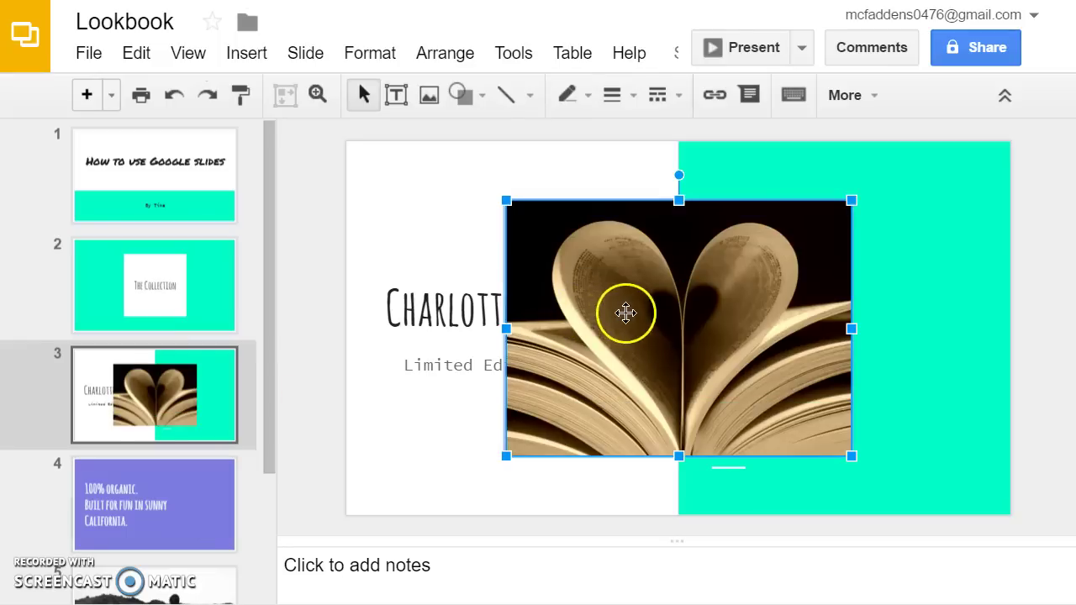
# Move the book photo right and stretch it top to bottom over the teal panel, edges aligned.
pyautogui.moveTo(625, 312); pyautogui.dragTo(792, 294)
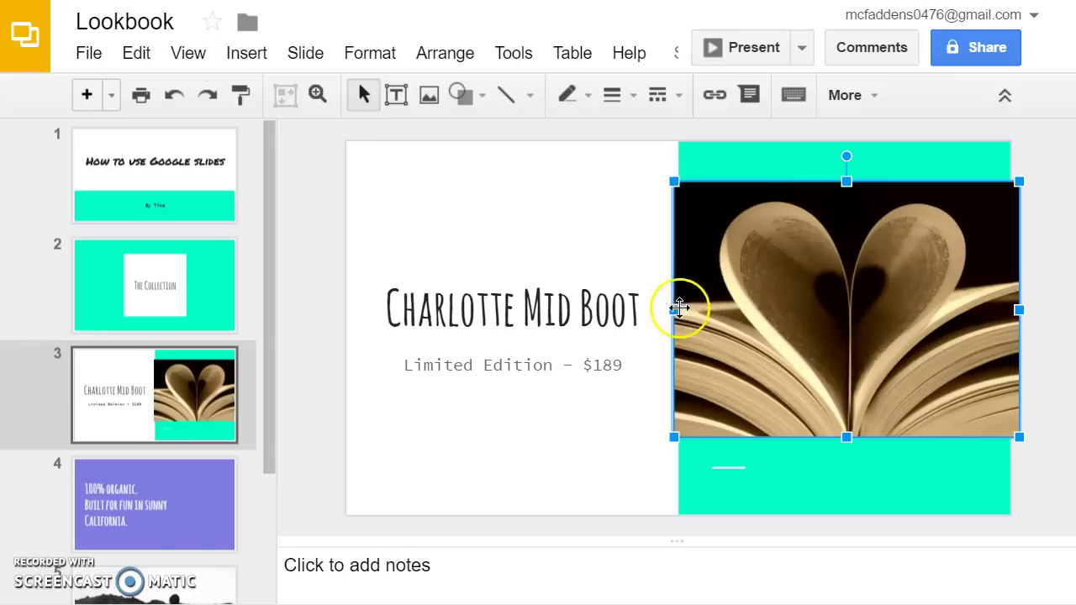
pyautogui.moveTo(677, 310); pyautogui.dragTo(683, 310)
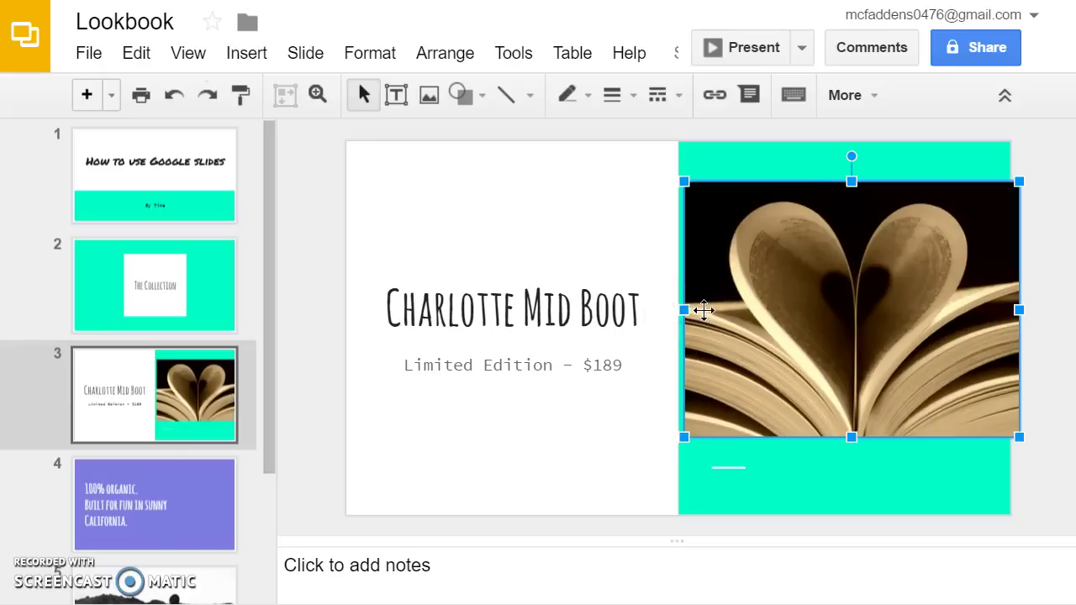
pyautogui.moveTo(852, 179); pyautogui.dragTo(843, 143)
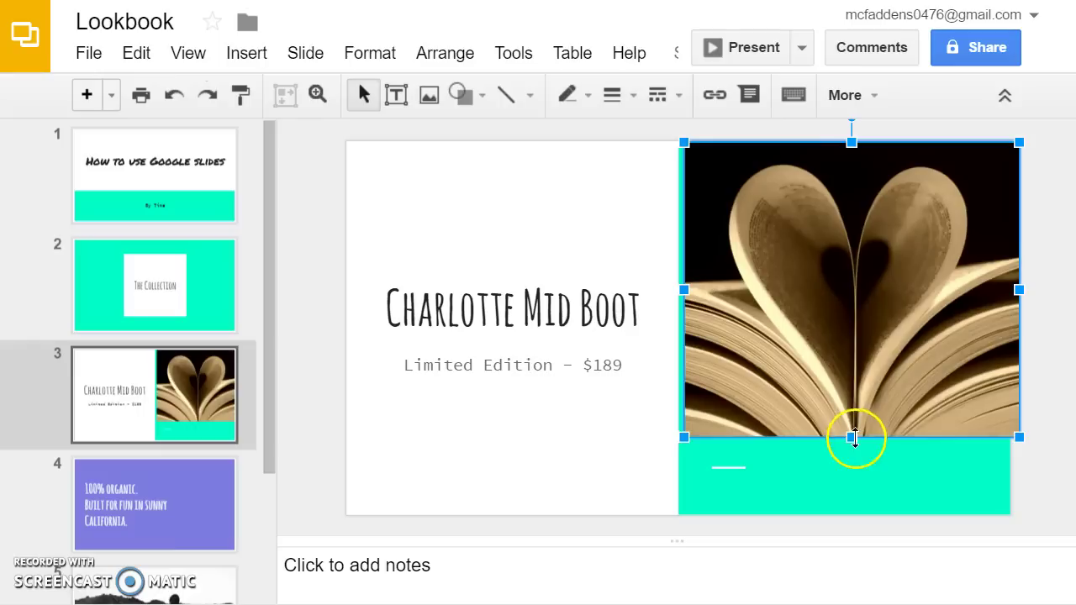
pyautogui.moveTo(853, 437); pyautogui.dragTo(851, 512)
pyautogui.moveTo(1020, 326); pyautogui.dragTo(1013, 328)
pyautogui.moveTo(685, 327); pyautogui.dragTo(679, 328)
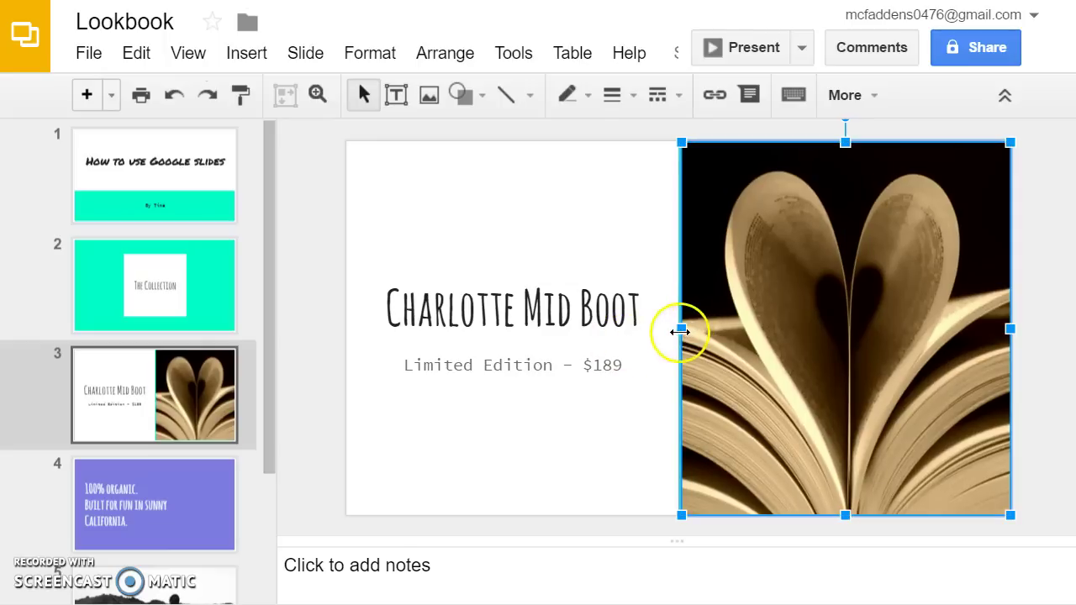
pyautogui.click(678, 331)
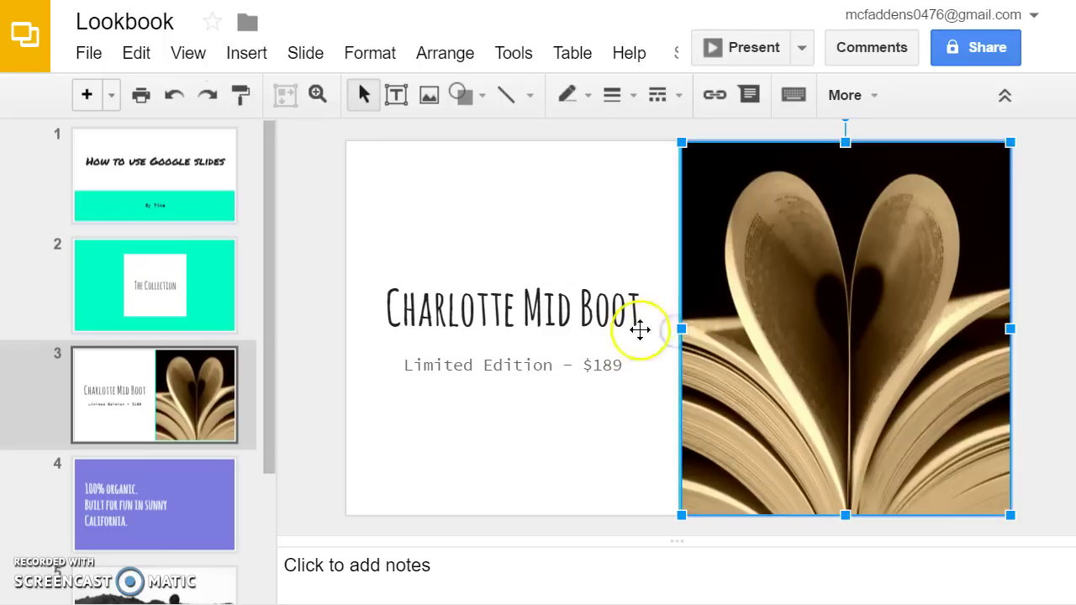
# Replace the Charlotte Mid Boot title with 'Uploading PICs', correcting a mistyped start.
pyautogui.click(590, 312)
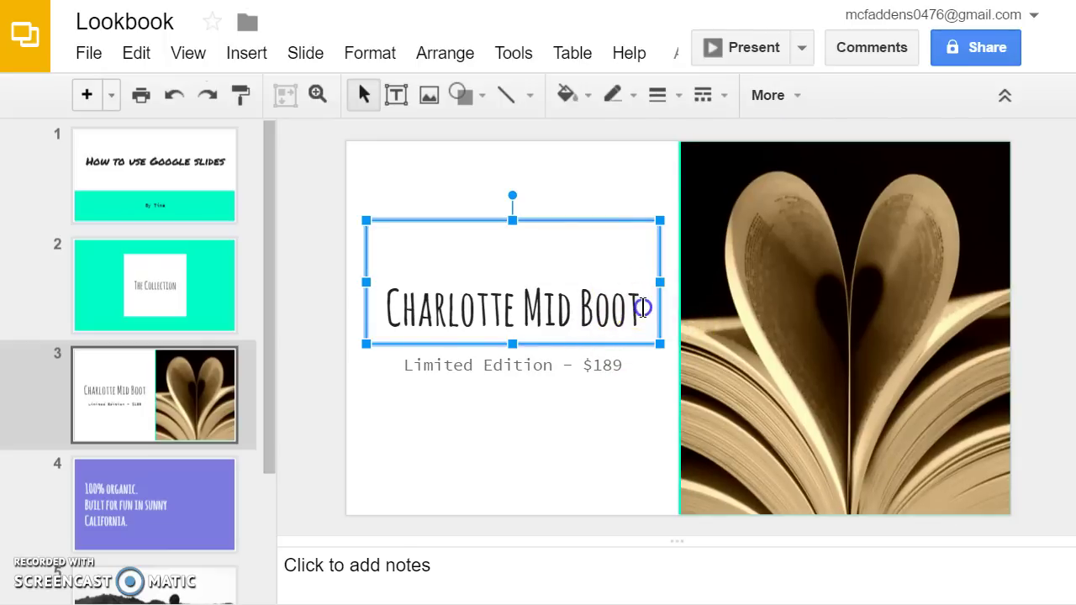
pyautogui.moveTo(634, 301); pyautogui.dragTo(387, 311)
pyautogui.write('Readi')
pyautogui.press('BackSpace')
pyautogui.press('BackSpace')
pyautogui.press('BackSpace')
pyautogui.press('BackSpace')
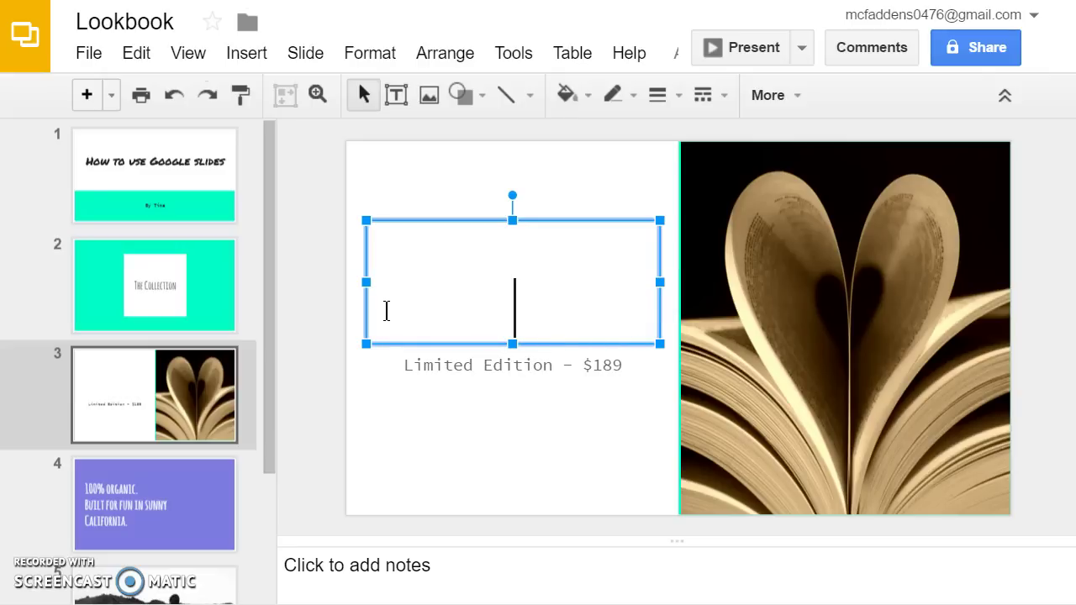
pyautogui.write('Uploading PICs')
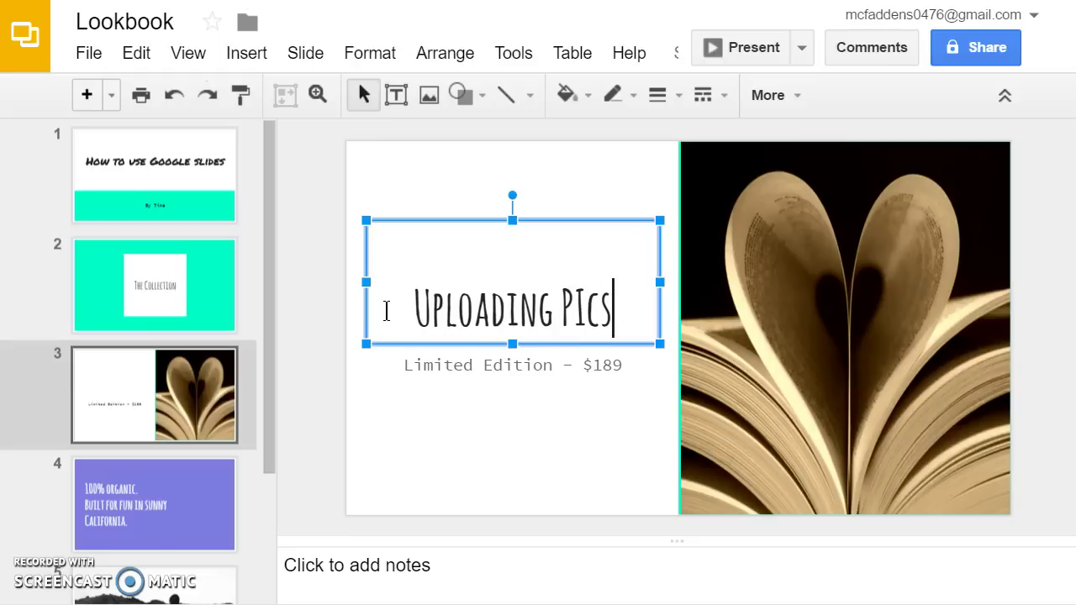
pyautogui.click(622, 364)
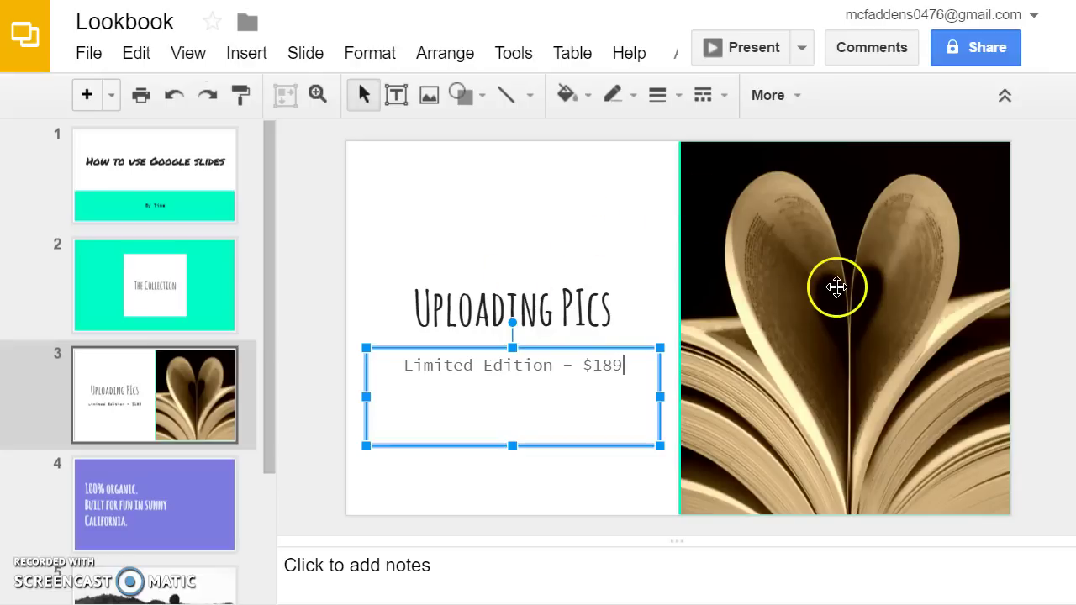
pyautogui.click(769, 286)
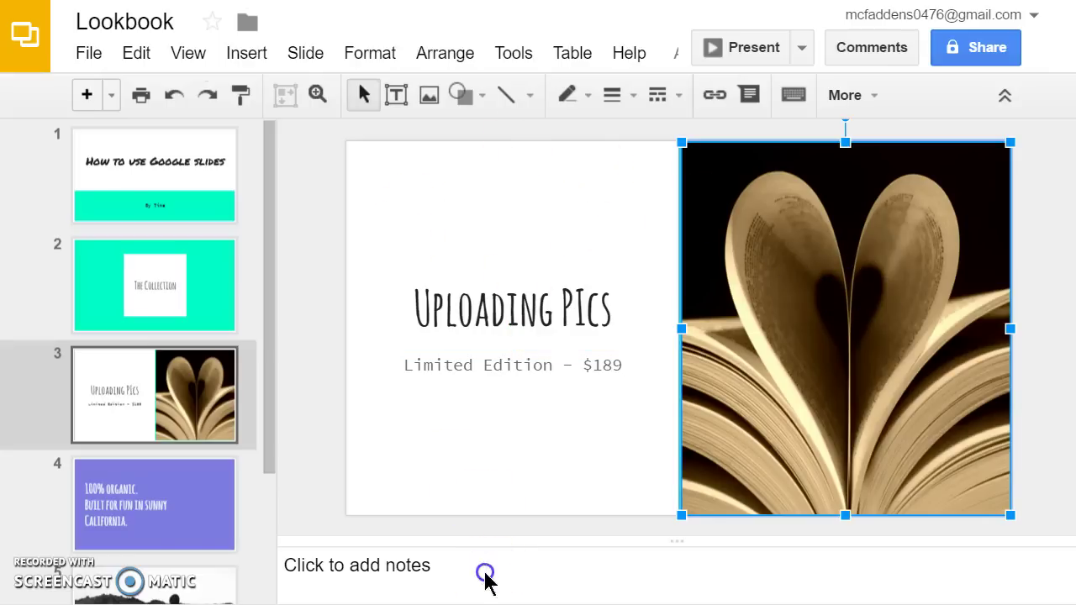
# Add an animation to the 'Uploading PICs' title.
pyautogui.click(484, 350)
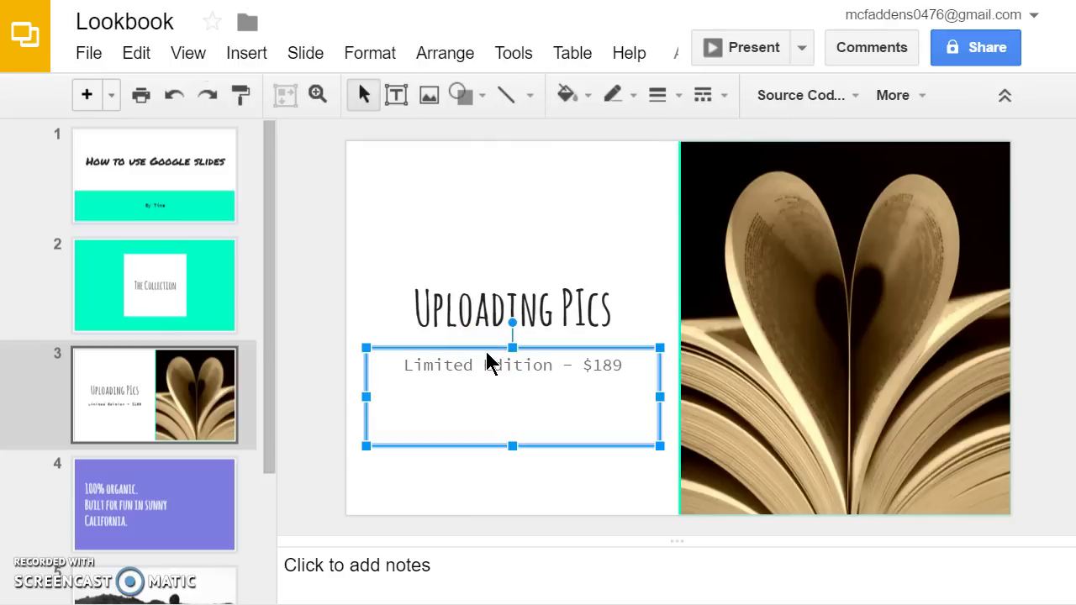
pyautogui.click(438, 251)
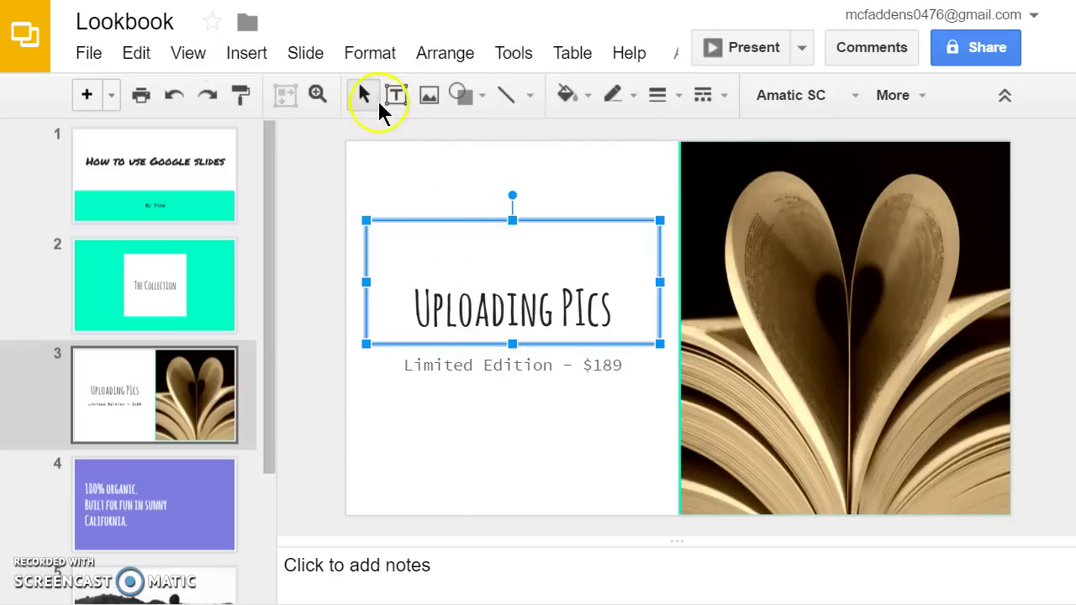
pyautogui.click(246, 54)
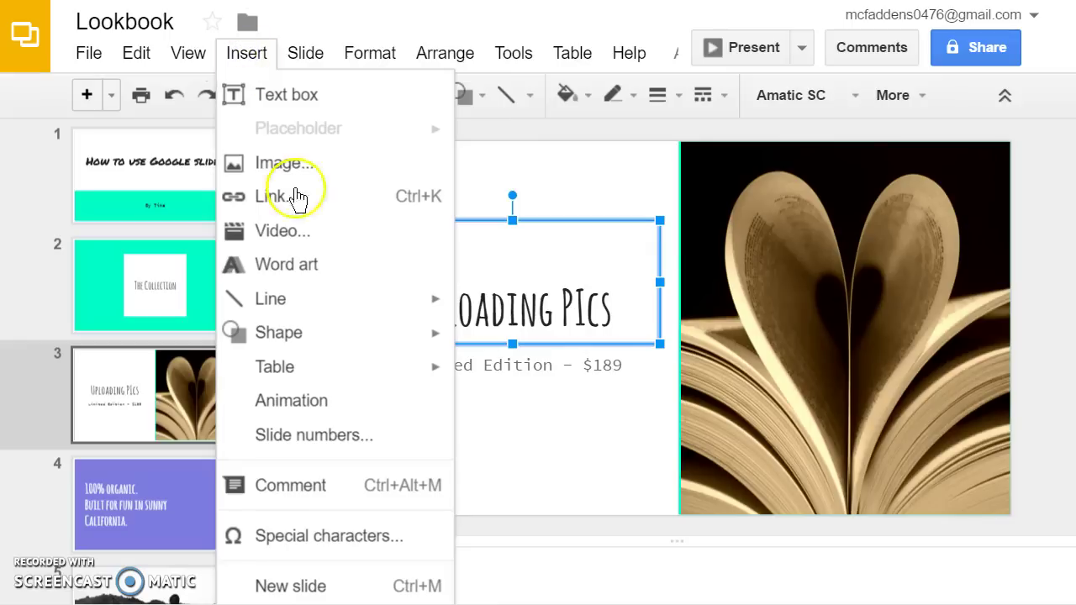
pyautogui.click(321, 402)
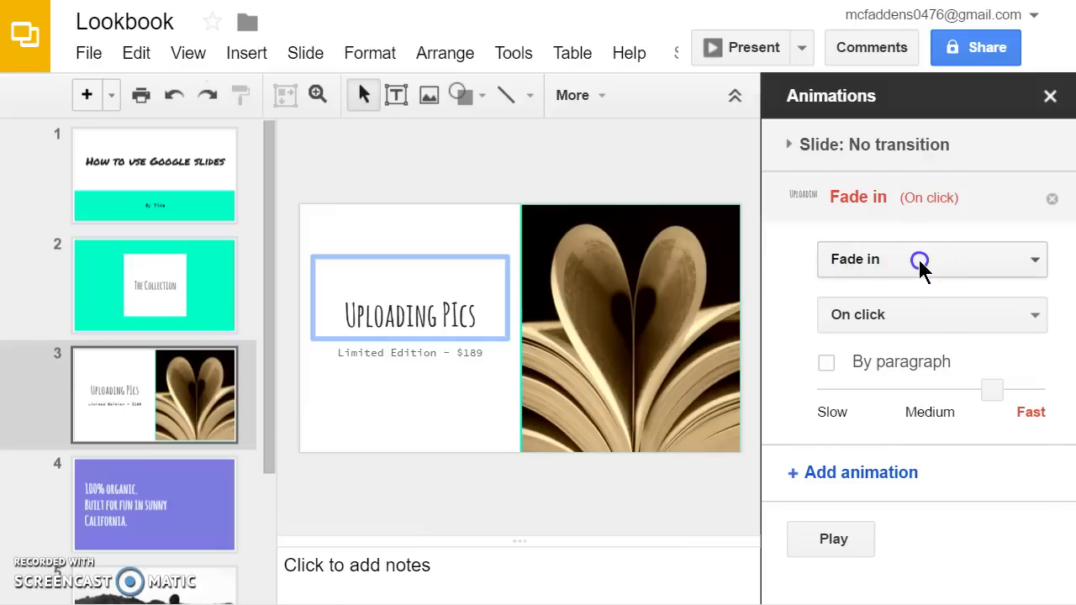
# Set the title animation to Fly in from top, After previous, 1.5 seconds, and preview it.
pyautogui.click(920, 262)
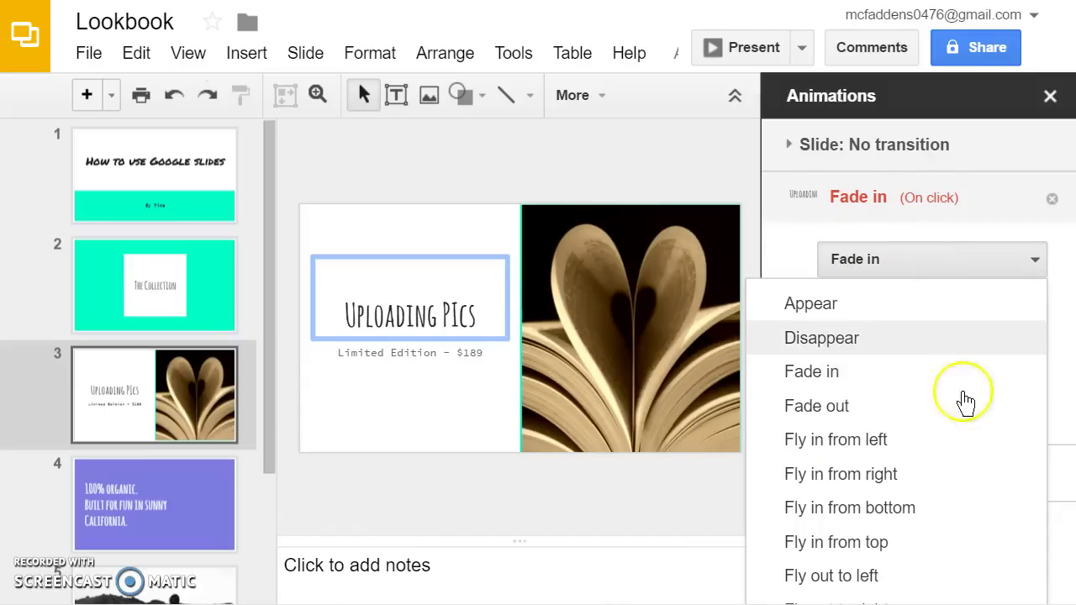
pyautogui.moveTo(941, 547); pyautogui.dragTo(878, 548)
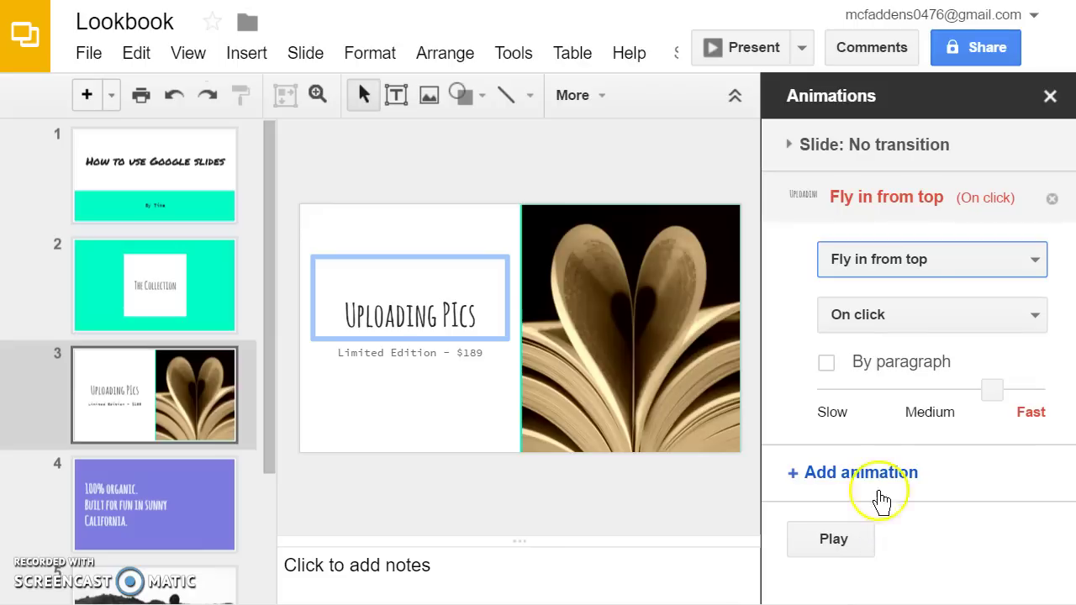
pyautogui.click(884, 314)
pyautogui.moveTo(884, 316); pyautogui.dragTo(843, 397)
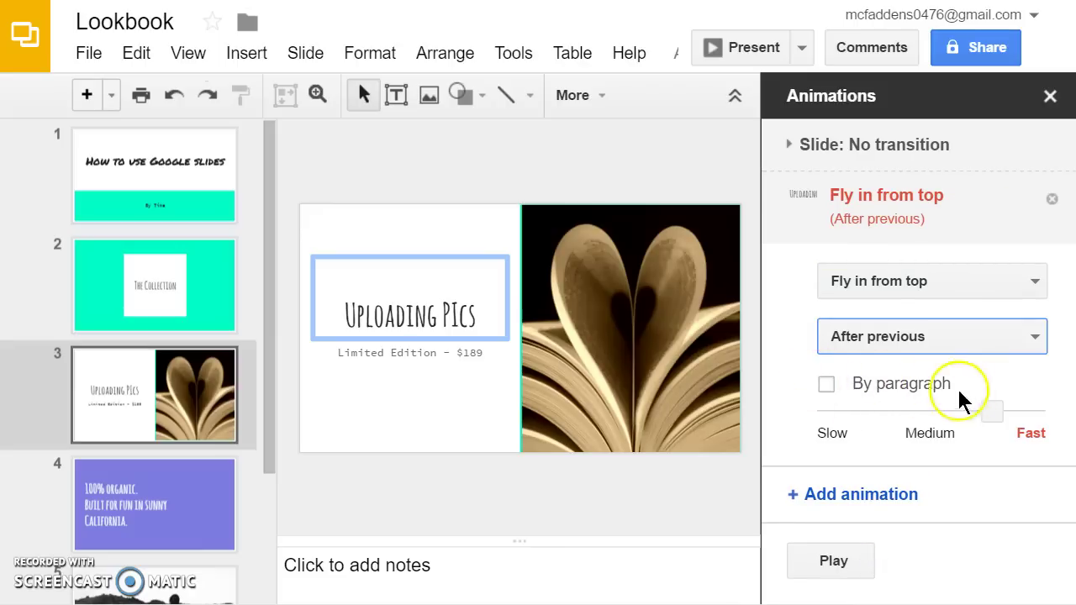
pyautogui.click(942, 412)
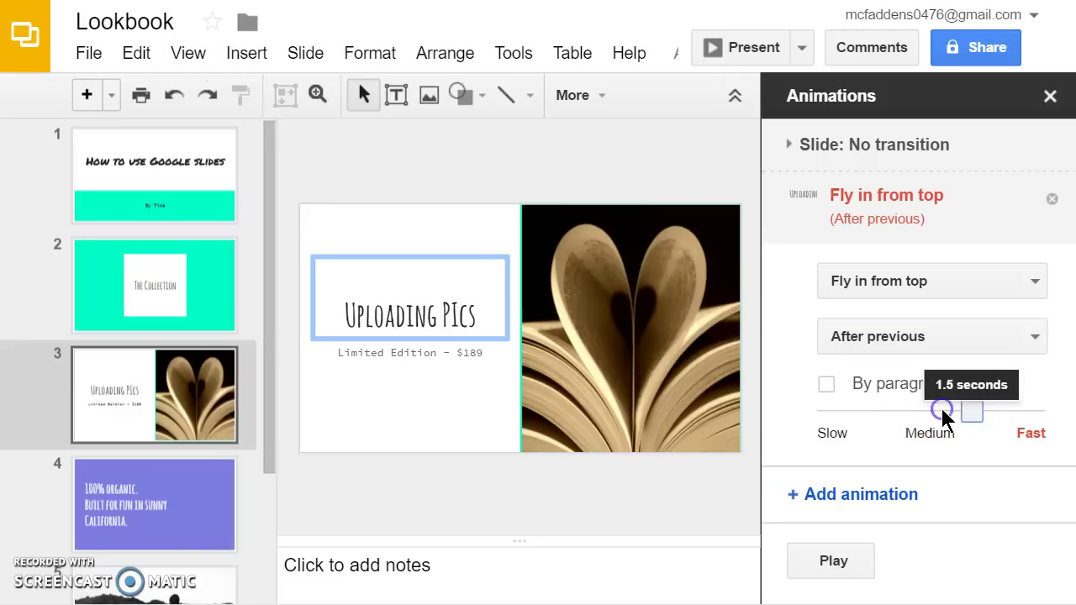
pyautogui.click(826, 565)
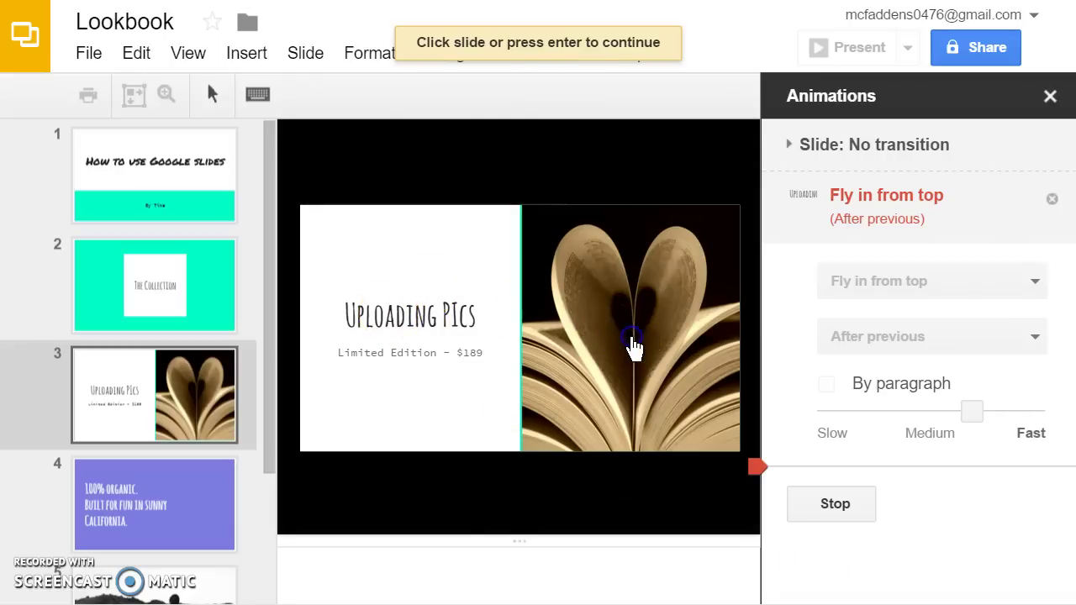
pyautogui.click(635, 349)
pyautogui.click(632, 336)
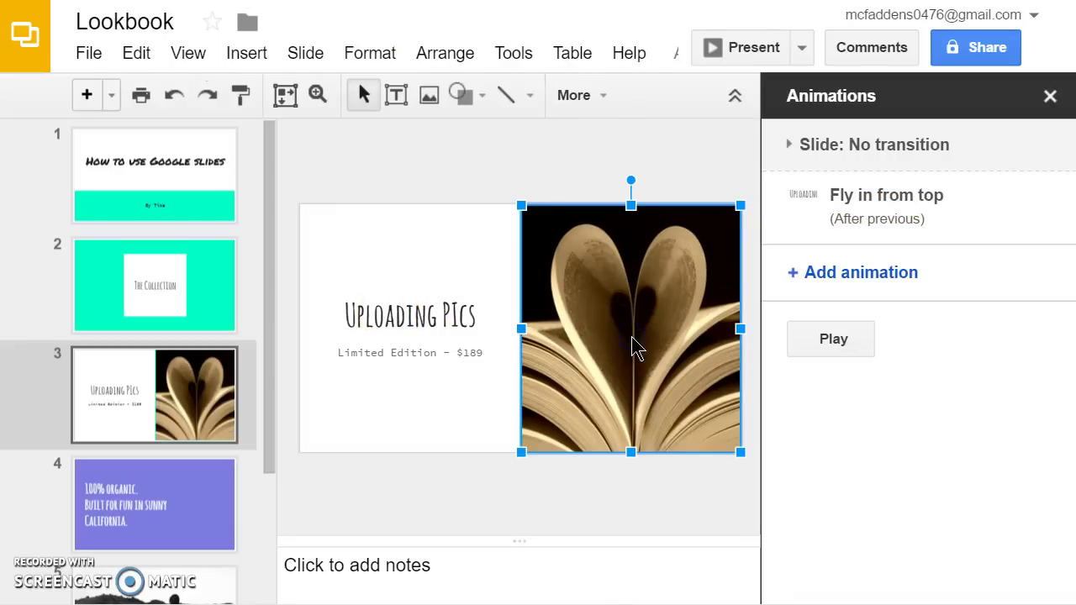
# Give the book photo a Fade in animation, After previous at Medium speed, and preview both.
pyautogui.click(855, 275)
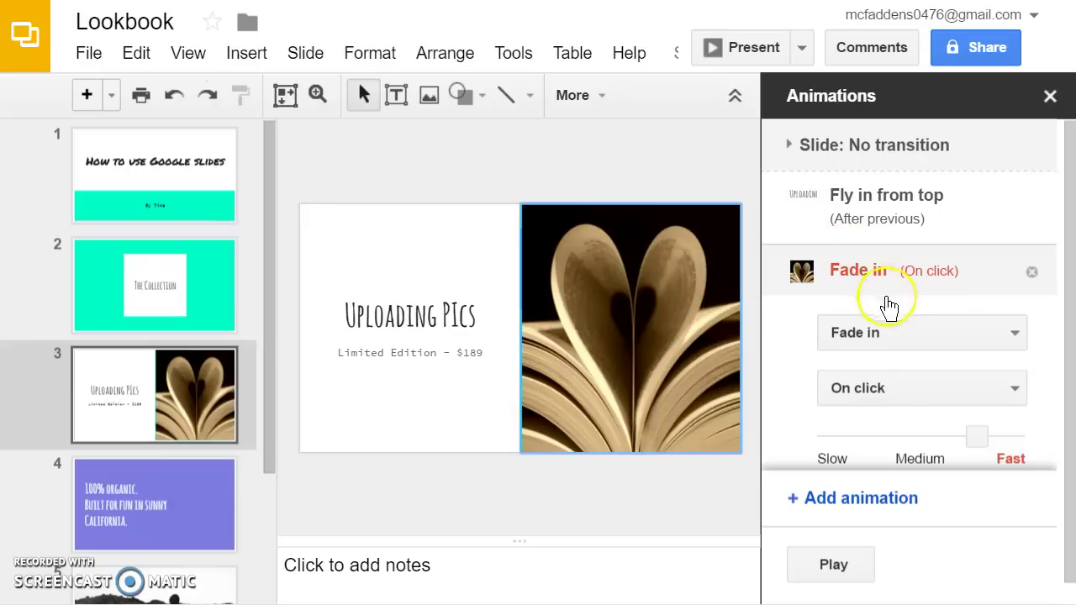
pyautogui.click(884, 387)
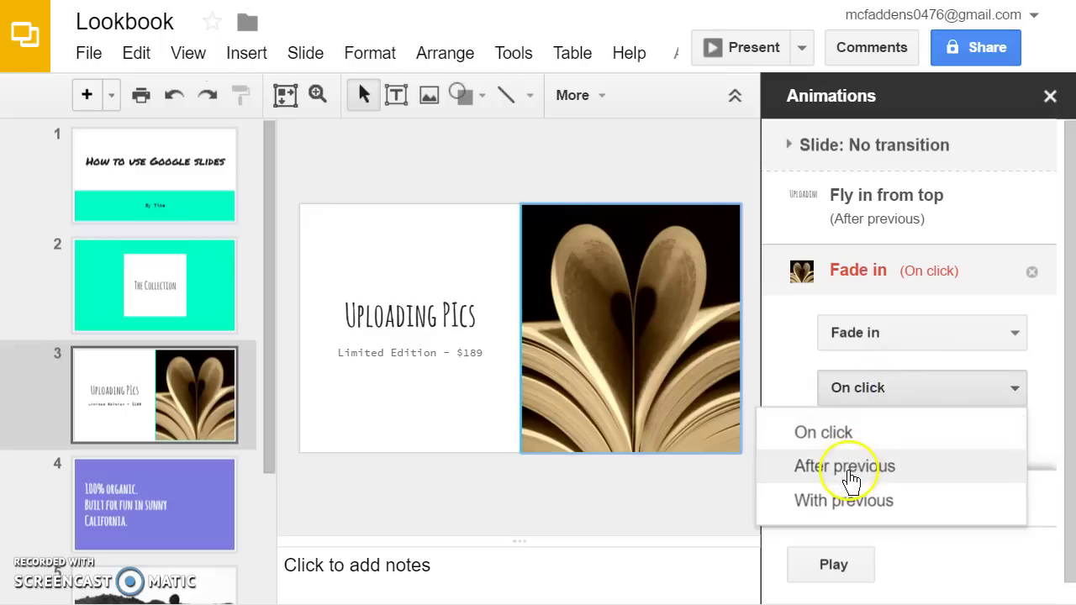
pyautogui.click(847, 473)
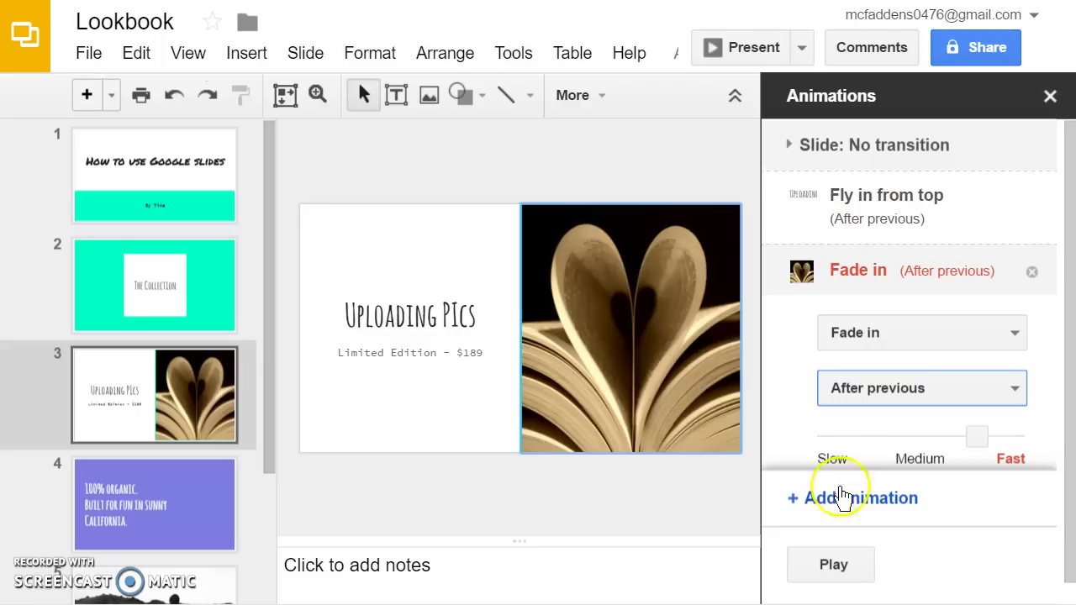
pyautogui.click(937, 436)
pyautogui.click(837, 572)
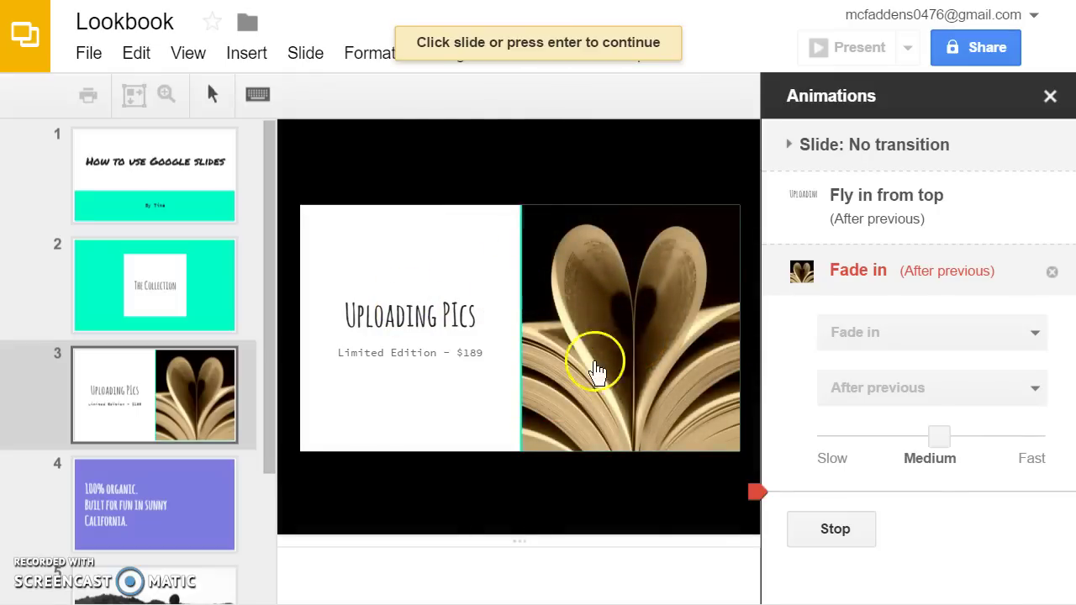
pyautogui.click(1050, 98)
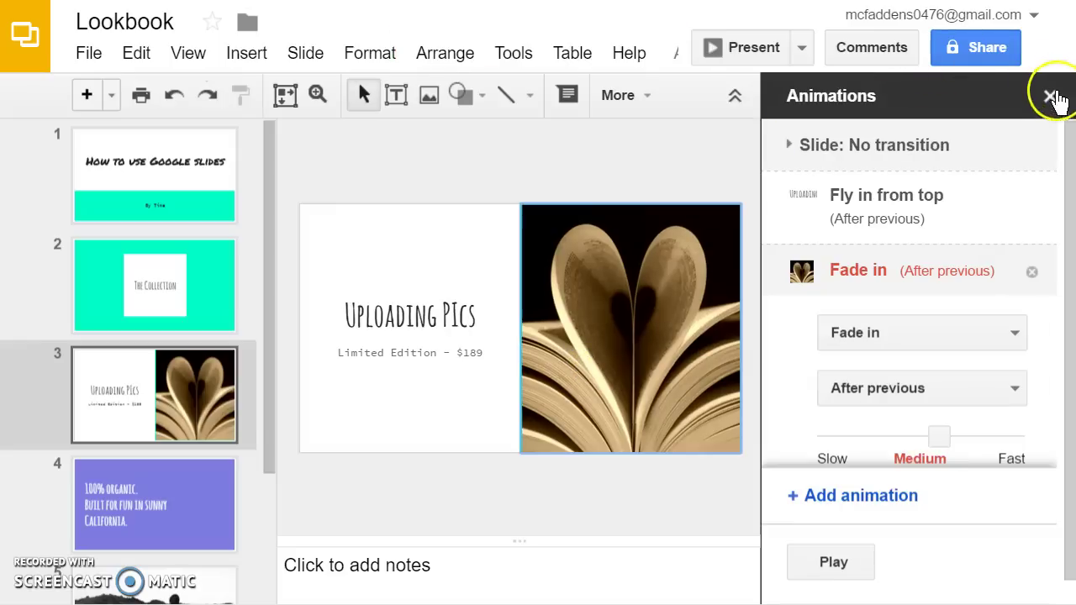
# Close the Animations panel and switch to slide 4, '100% organic.'.
pyautogui.click(1052, 98)
pyautogui.click(920, 254)
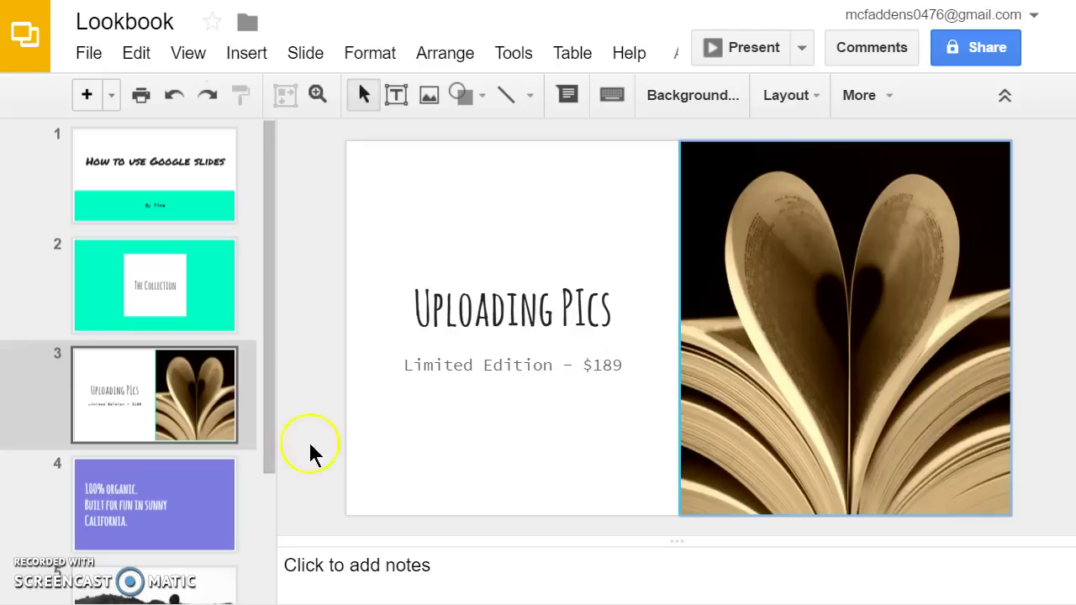
pyautogui.click(200, 504)
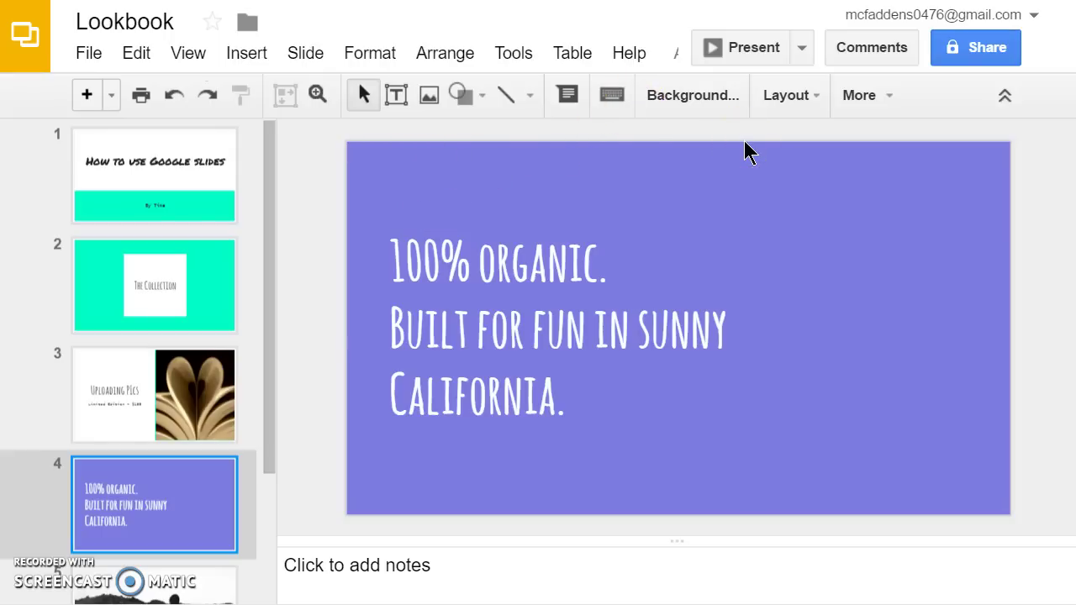
# Start presenting the Lookbook deck, then list the Present options: from beginning, speaker notes, new window.
pyautogui.click(765, 52)
pyautogui.click(802, 49)
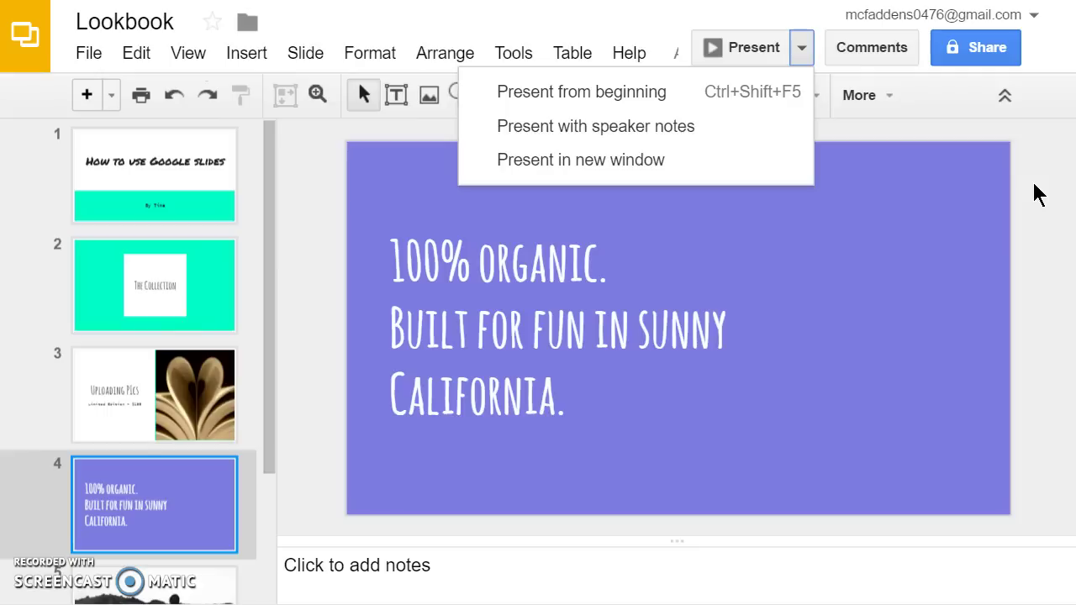
# Dismiss the Present options menu and bring the purple '100% organic.' slide 4 back into the editor.
pyautogui.click(843, 175)
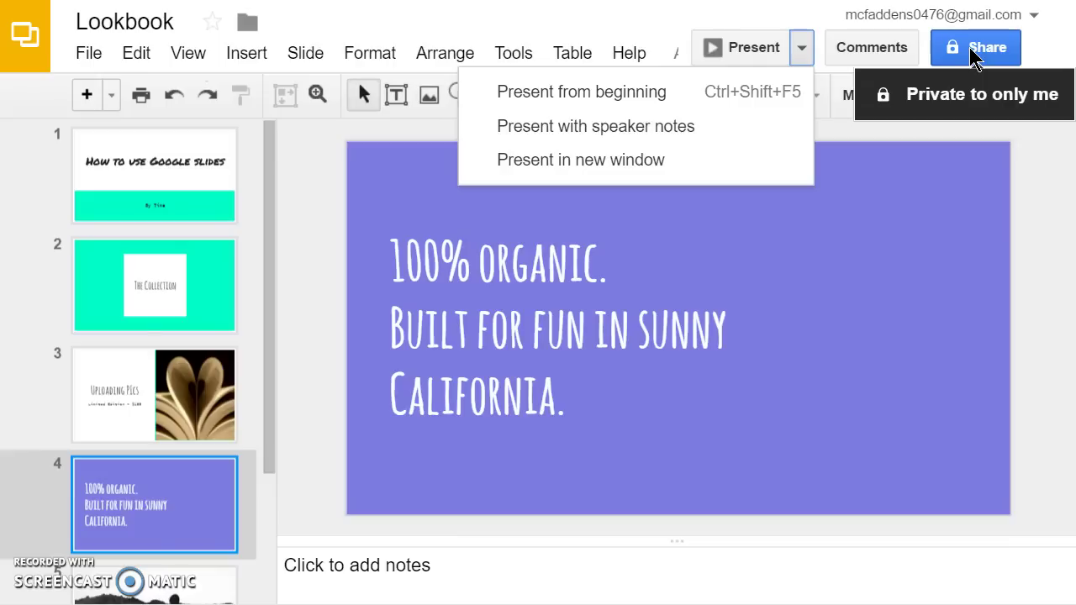
pyautogui.click(1062, 363)
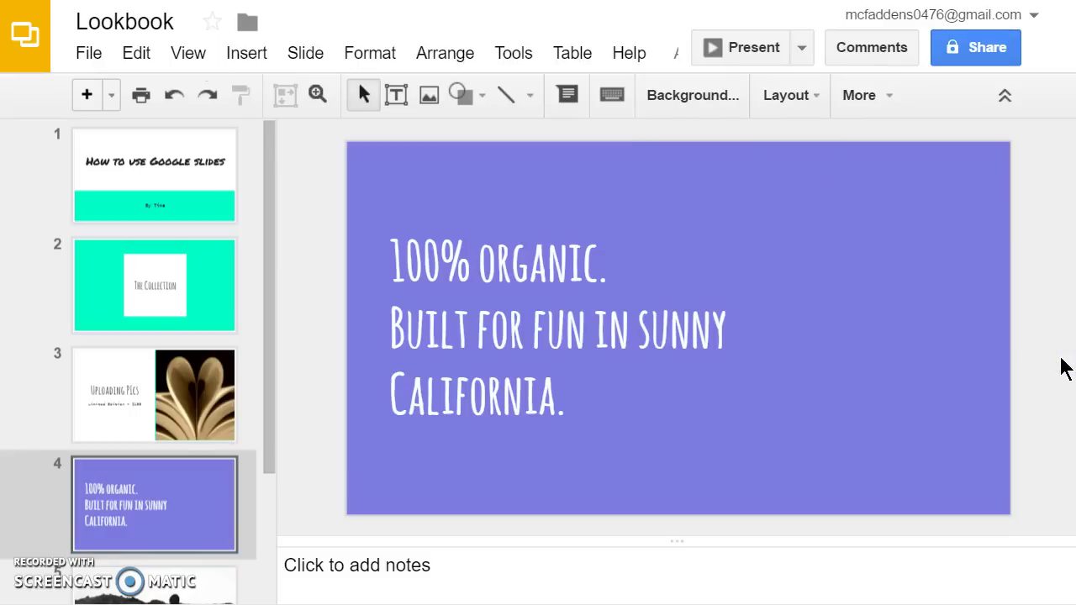
pyautogui.click(497, 427)
pyautogui.click(261, 498)
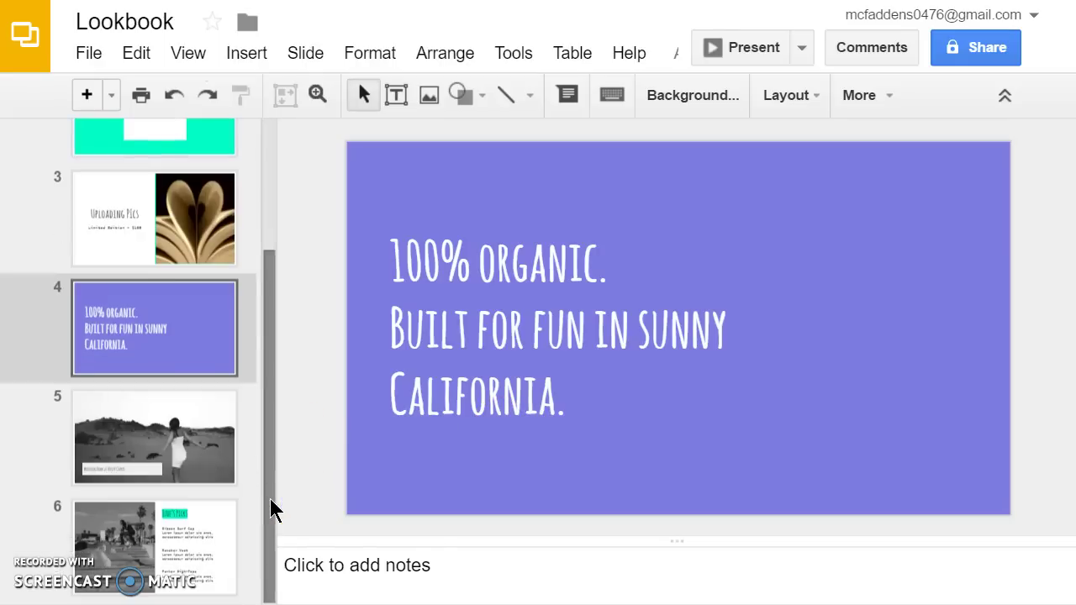